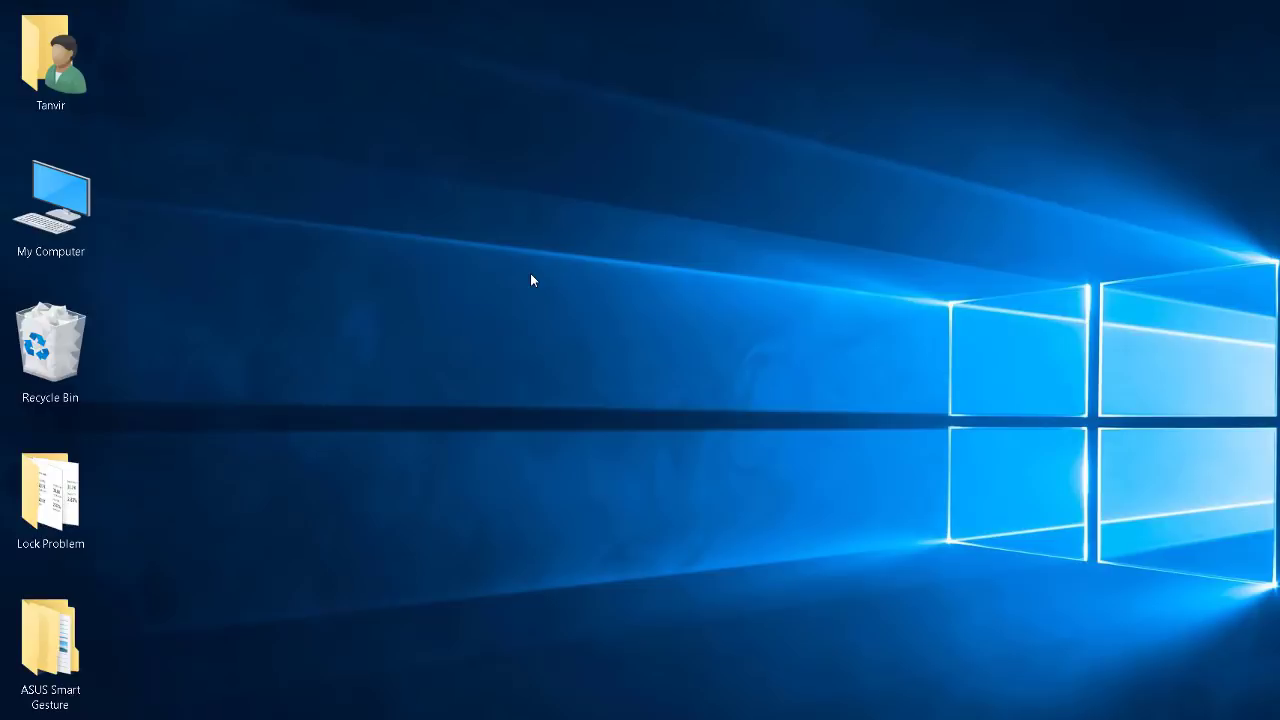
{"action": "right_click", "coordinate": [566, 219]}
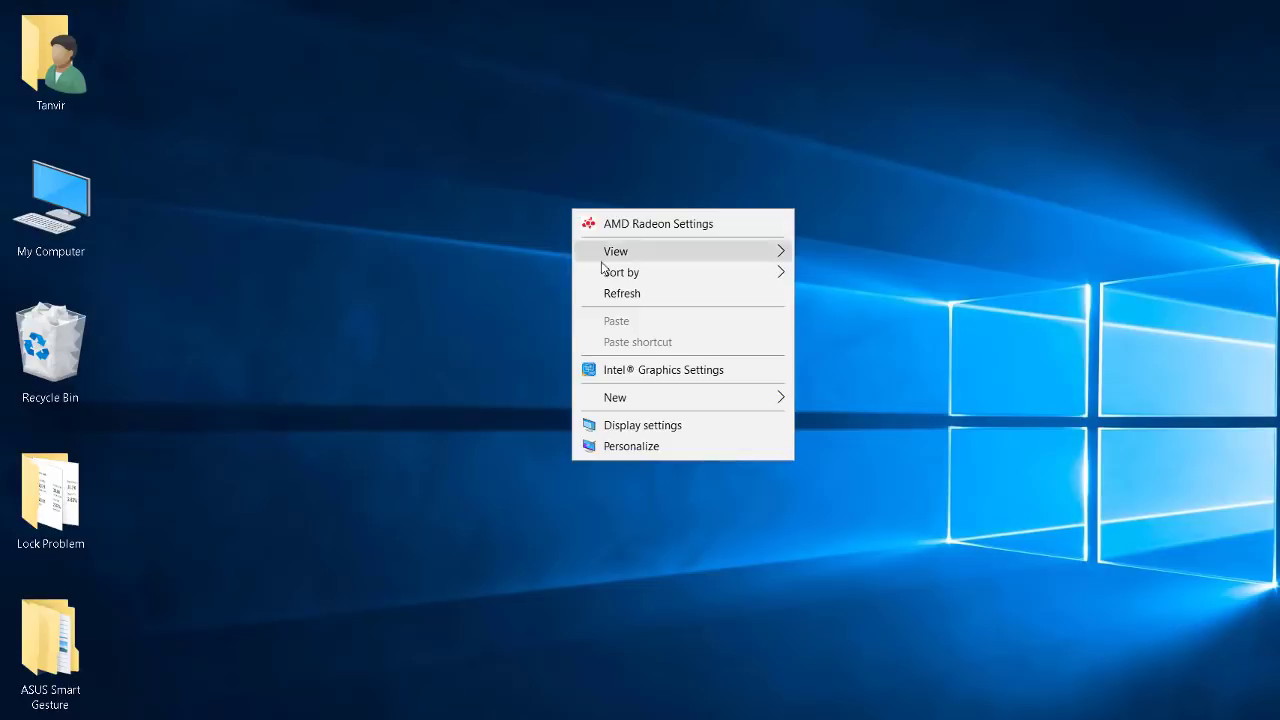
{"action": "left_click", "coordinate": [622, 289]}
{"action": "right_click", "coordinate": [538, 186]}
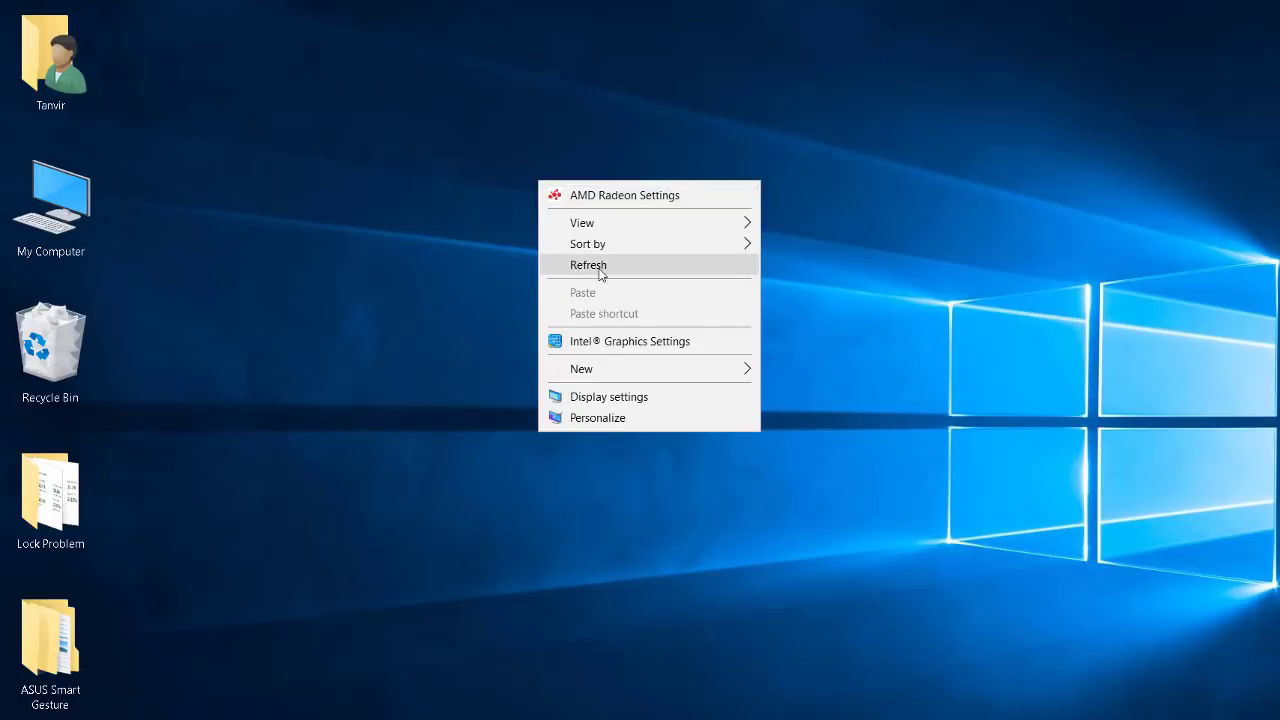
{"action": "left_click", "coordinate": [600, 266]}
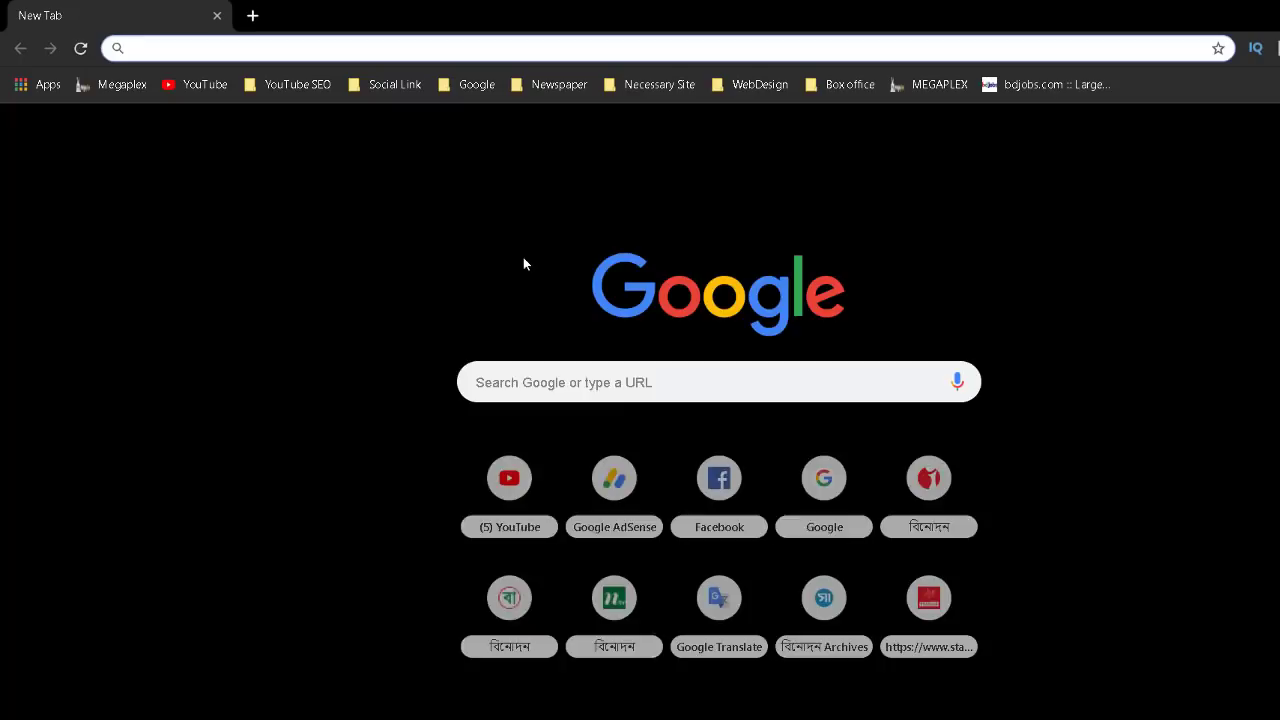
Open Facebook from the Social Link bookmarks in Chrome and reload the page to test access
{"action": "left_click", "coordinate": [402, 86]}
{"action": "left_click", "coordinate": [398, 113]}
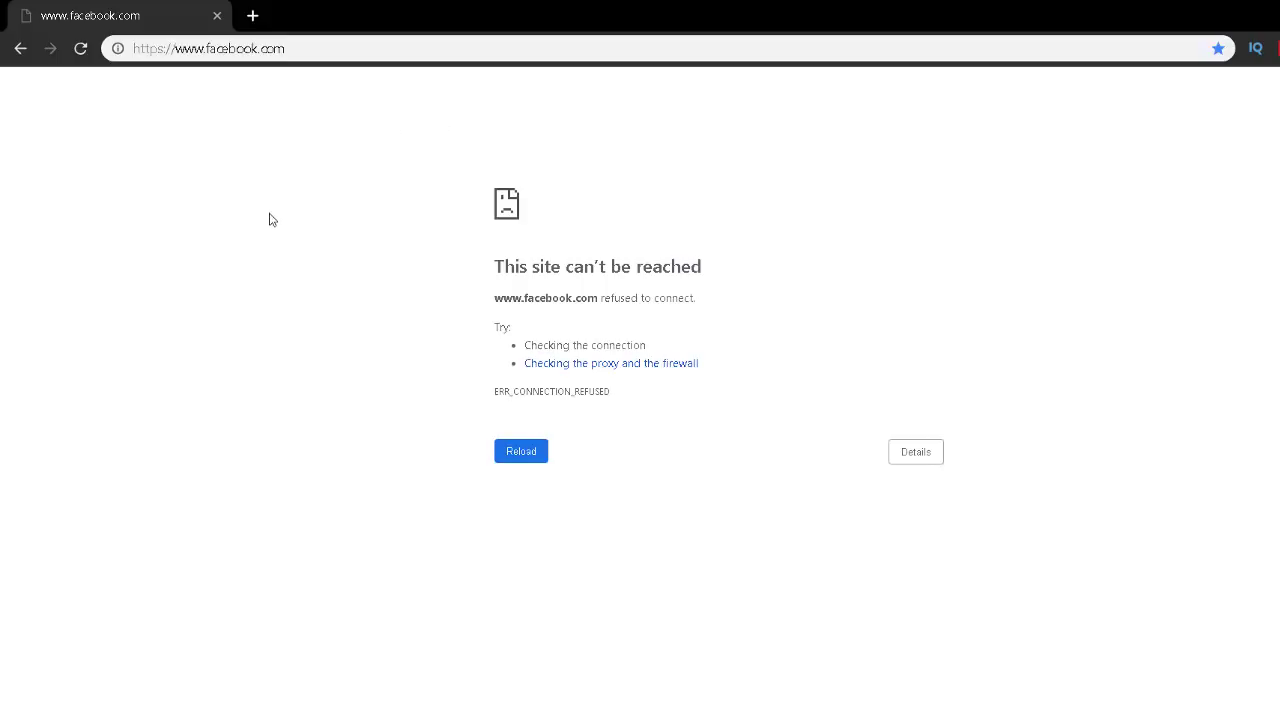
{"action": "key", "text": "F5"}
Open Twitter from the Social Link bookmarks in a new browser tab to test a second site
{"action": "left_click", "coordinate": [252, 15]}
{"action": "left_click", "coordinate": [451, 86]}
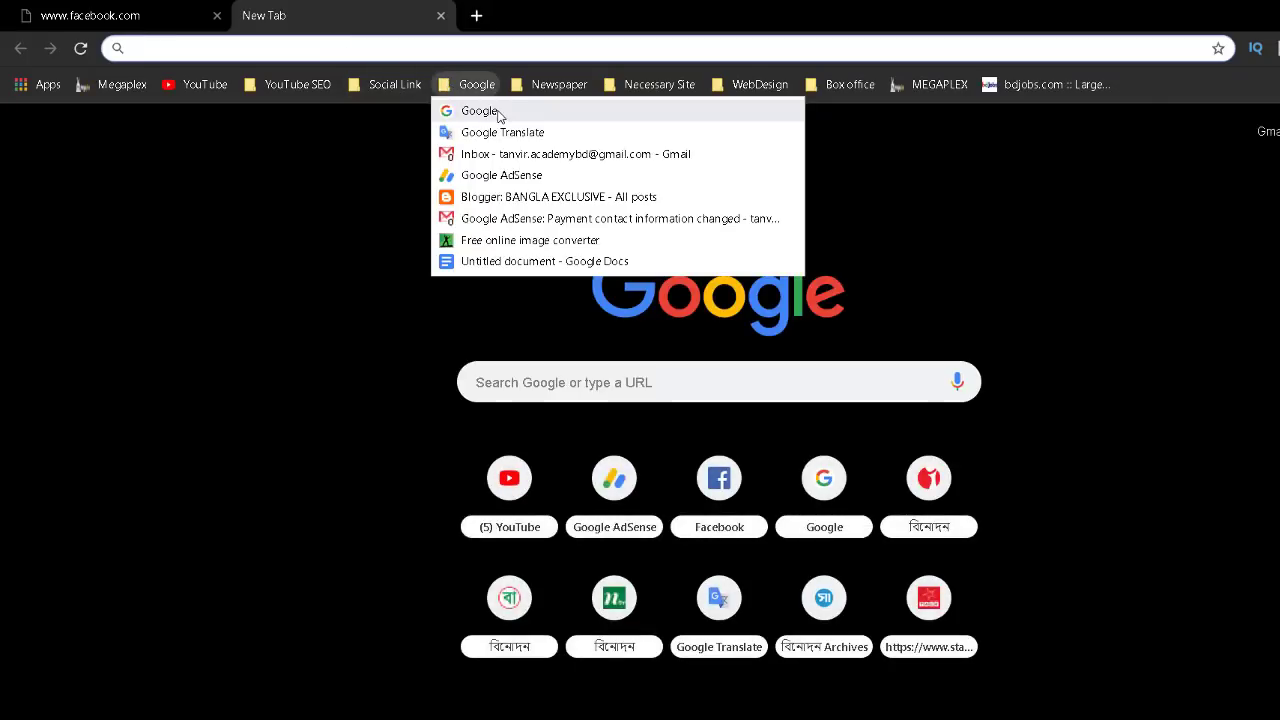
{"action": "mouse_move", "coordinate": [395, 84]}
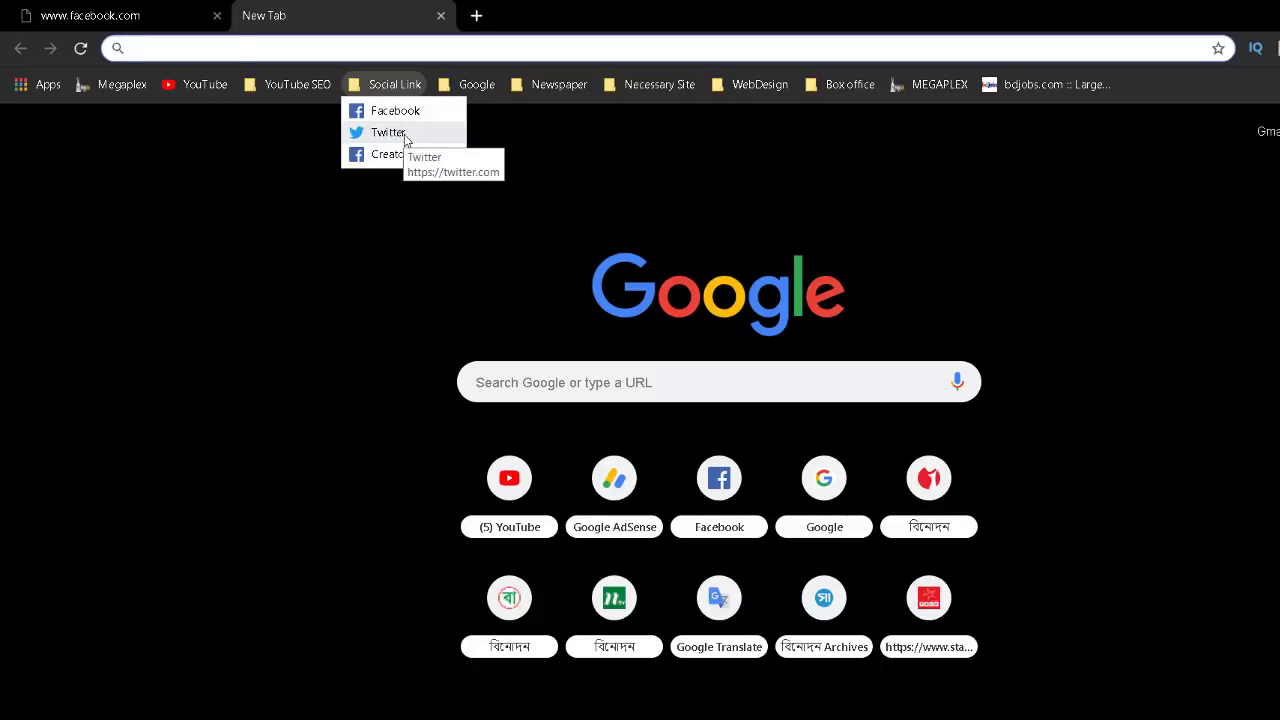
{"action": "left_click", "coordinate": [405, 136]}
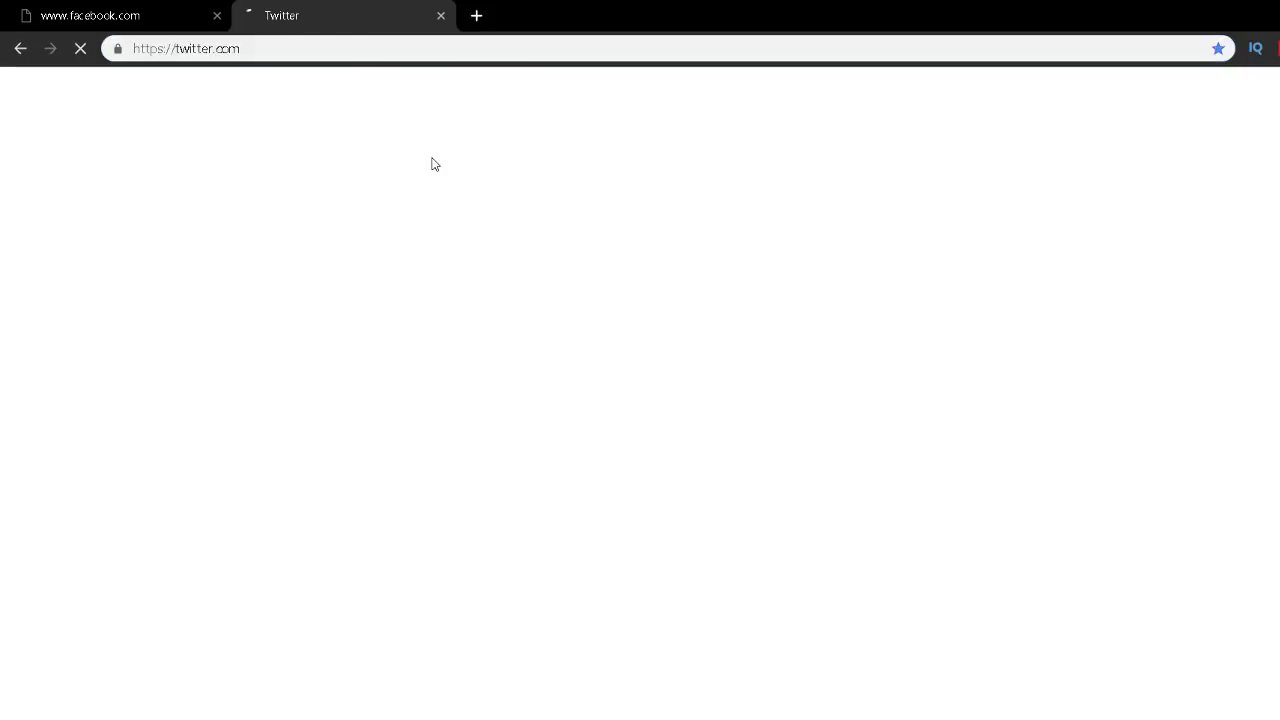
Compare the loading of the Facebook and Twitter pages, and reload the Facebook page
{"action": "key", "text": "ctrl+shift+Tab"}
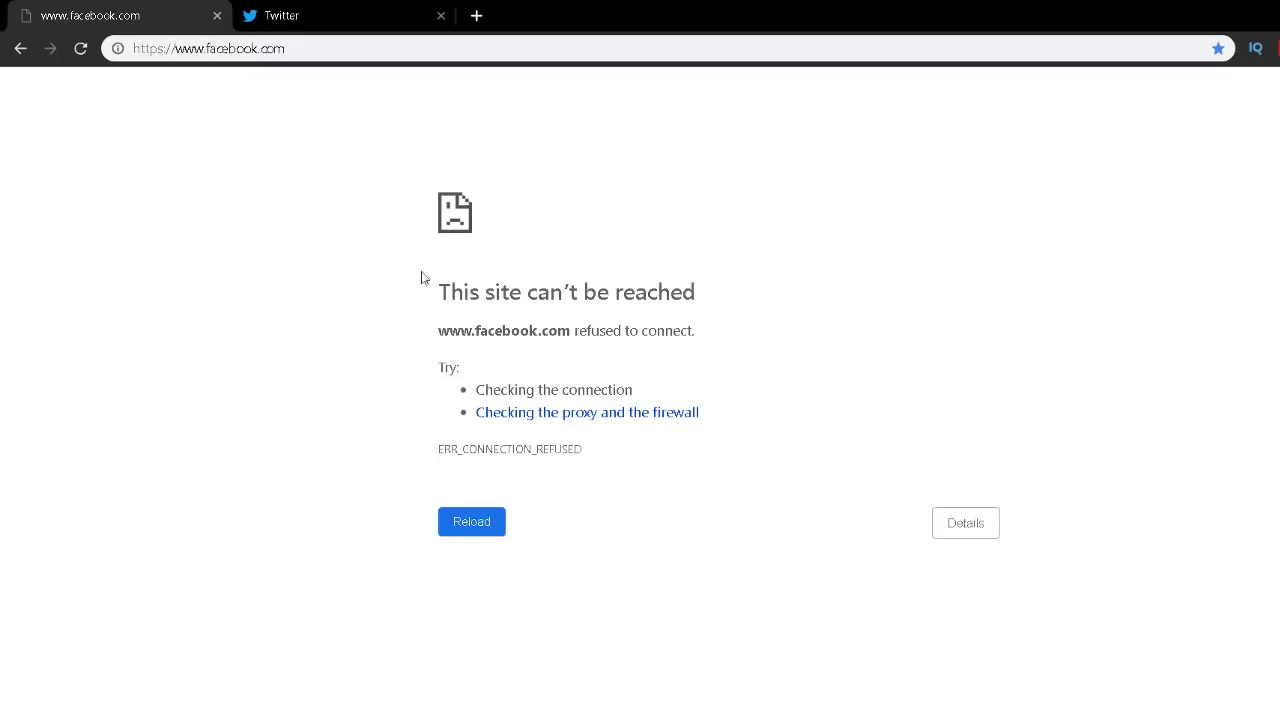
{"action": "left_click", "coordinate": [369, 8]}
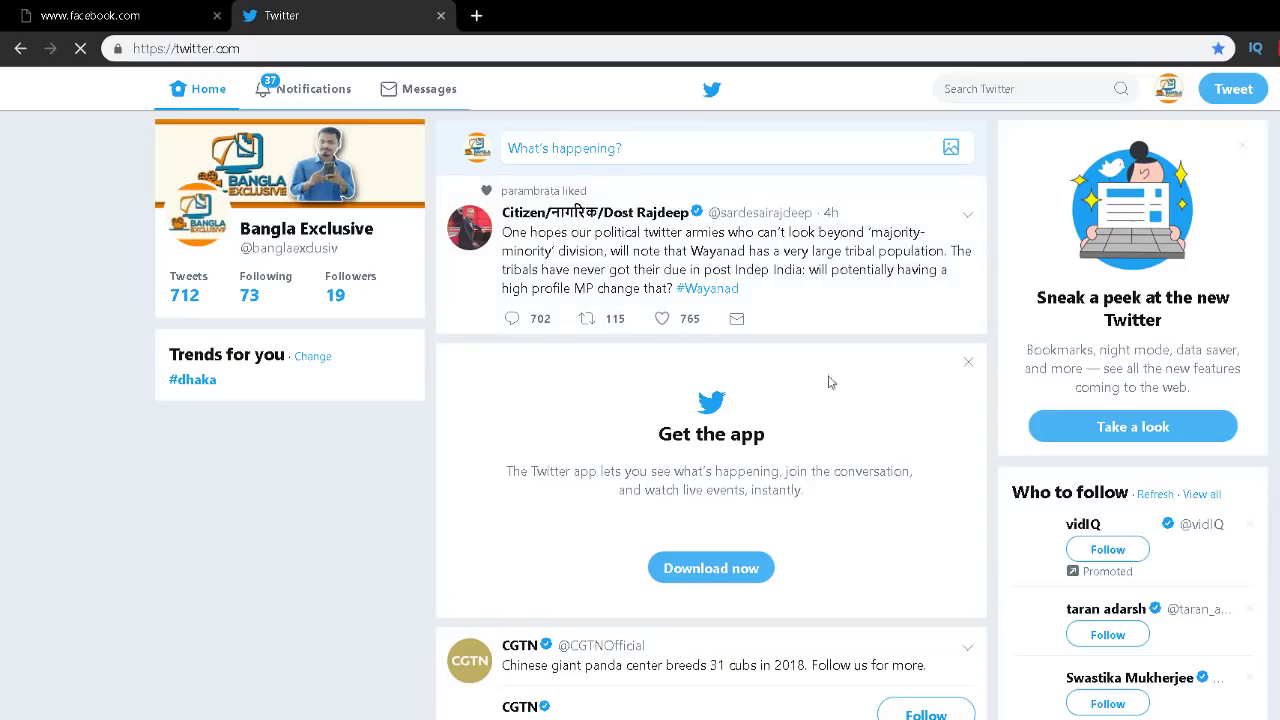
{"action": "key", "text": "ctrl+shift+Tab"}
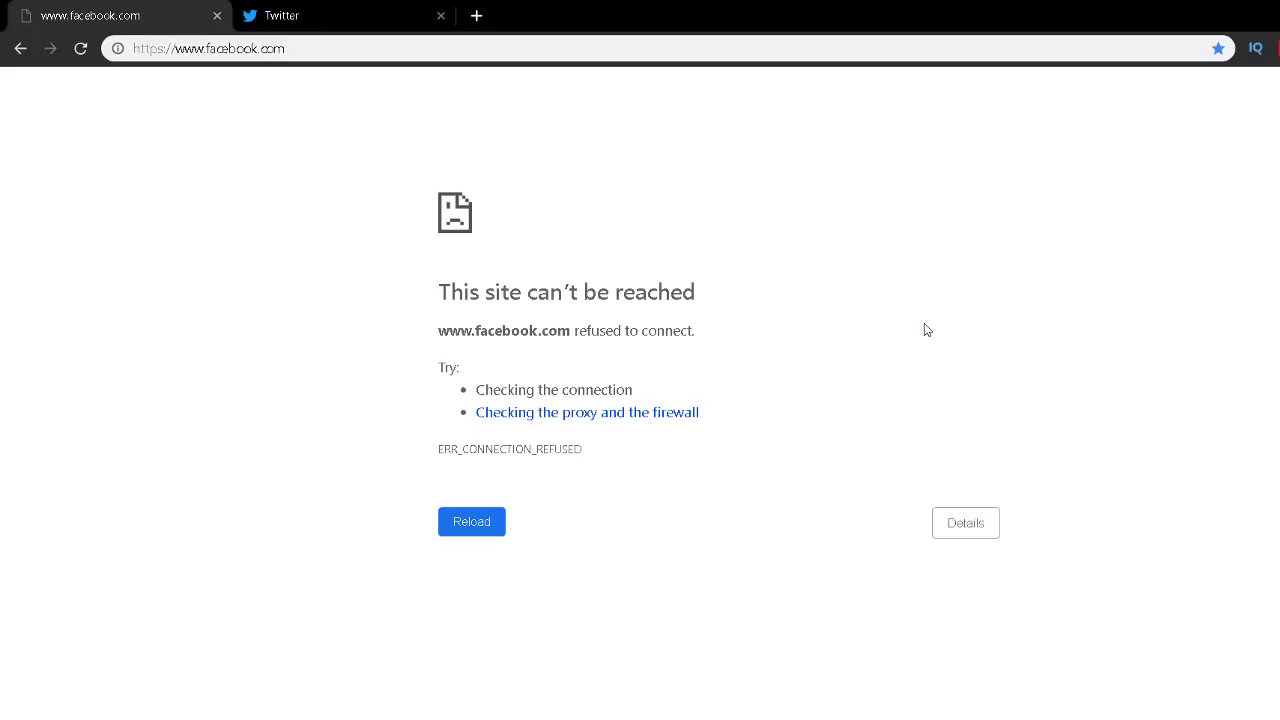
{"action": "key", "text": "F5"}
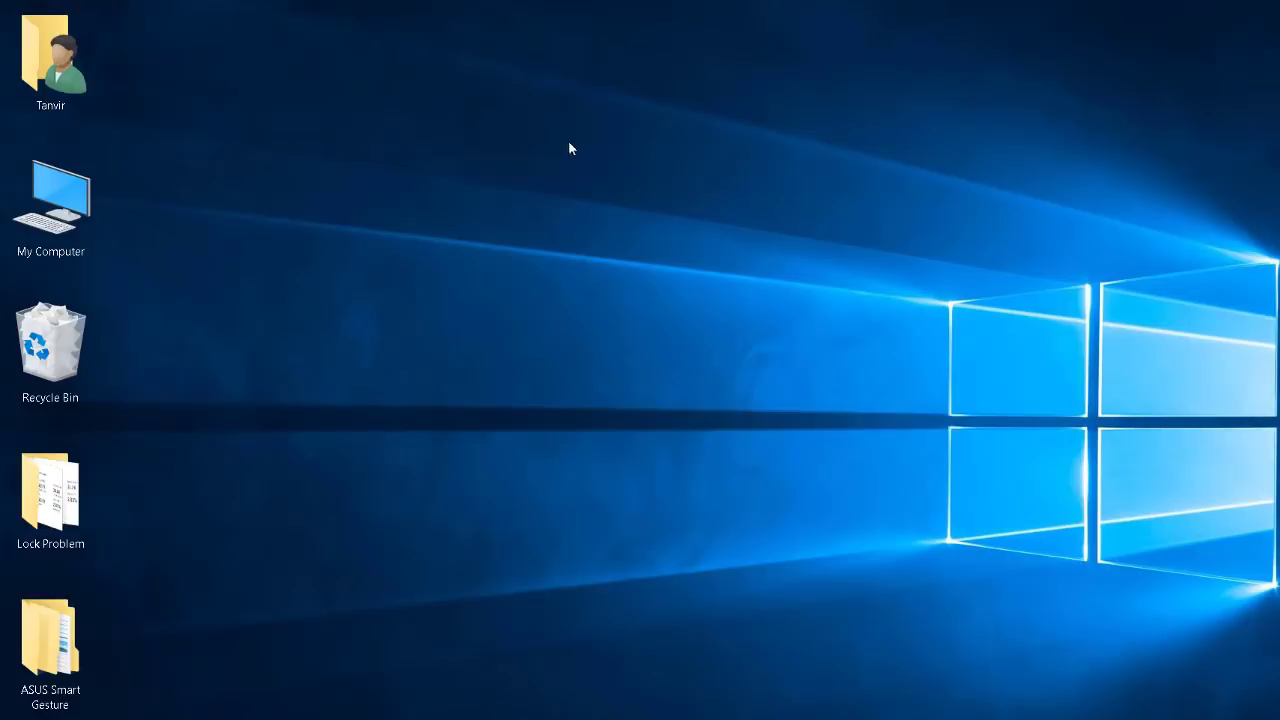
{"action": "right_click", "coordinate": [568, 141]}
{"action": "left_click", "coordinate": [626, 224]}
{"action": "right_click", "coordinate": [545, 130]}
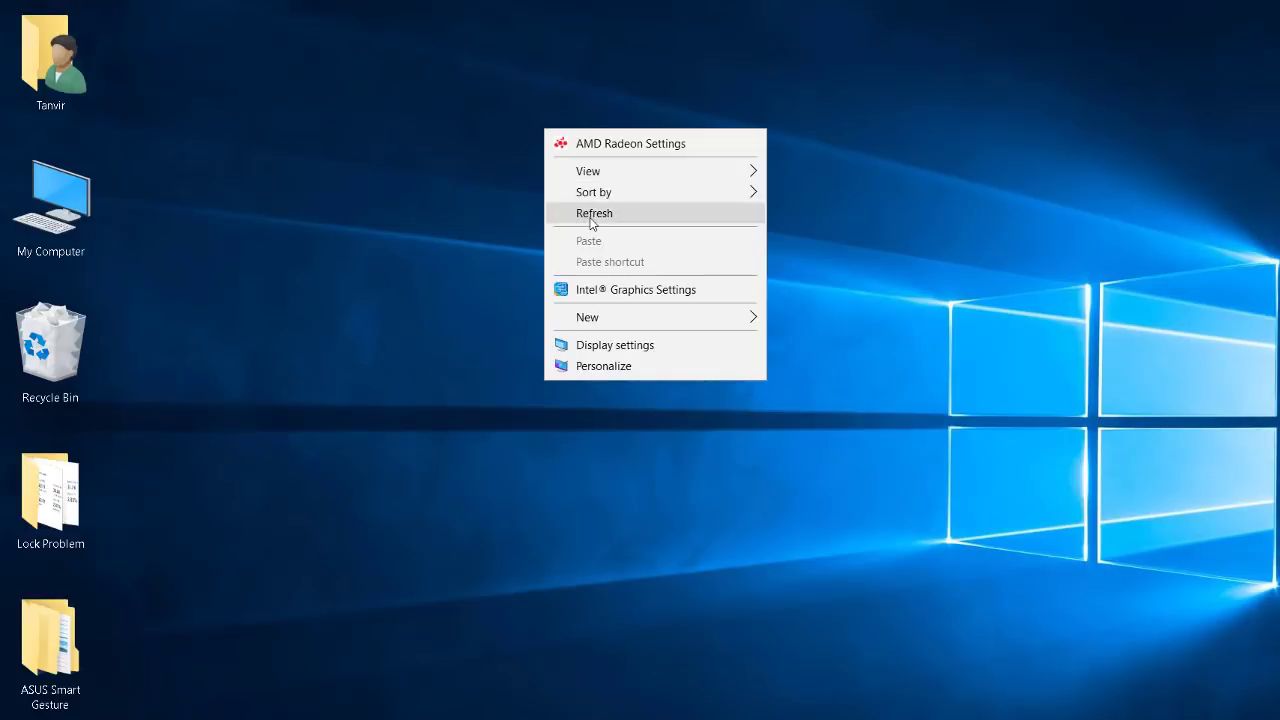
{"action": "left_click", "coordinate": [590, 221]}
{"action": "right_click", "coordinate": [529, 142]}
{"action": "left_click", "coordinate": [566, 225]}
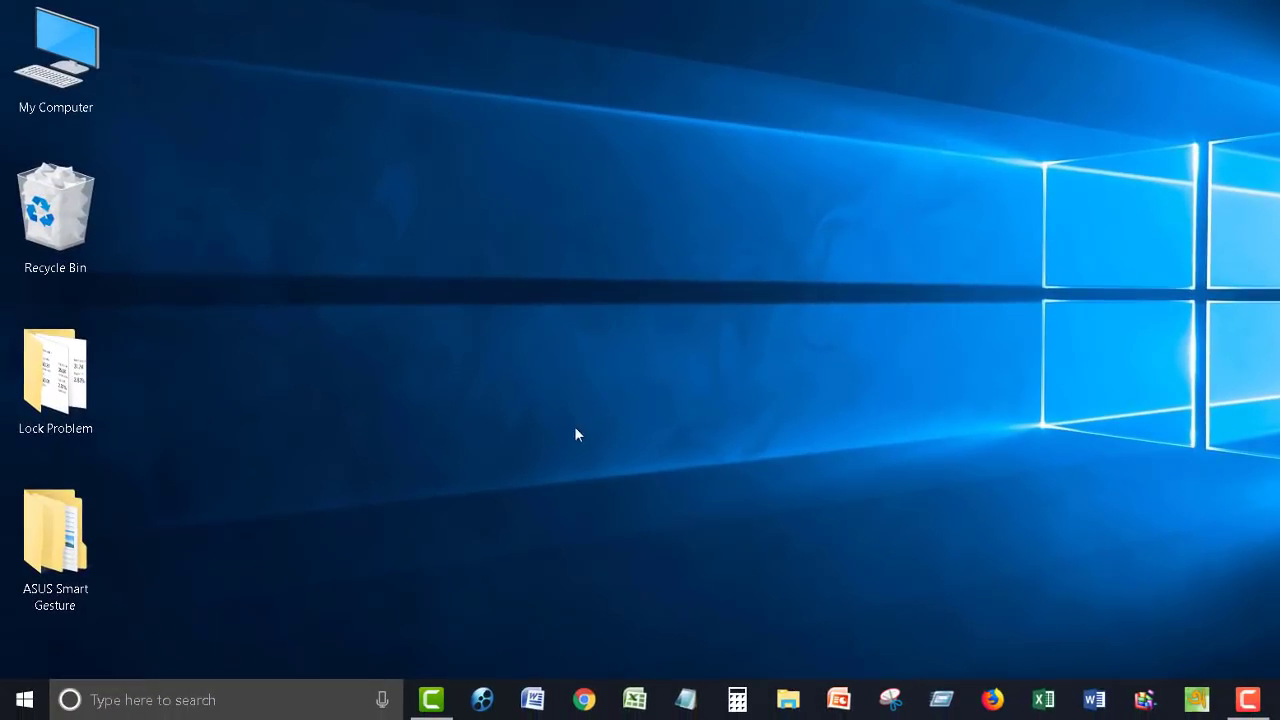
Search Windows for "run", open the Run dialog and move it to a clear area of the desktop
{"action": "left_click", "coordinate": [144, 700]}
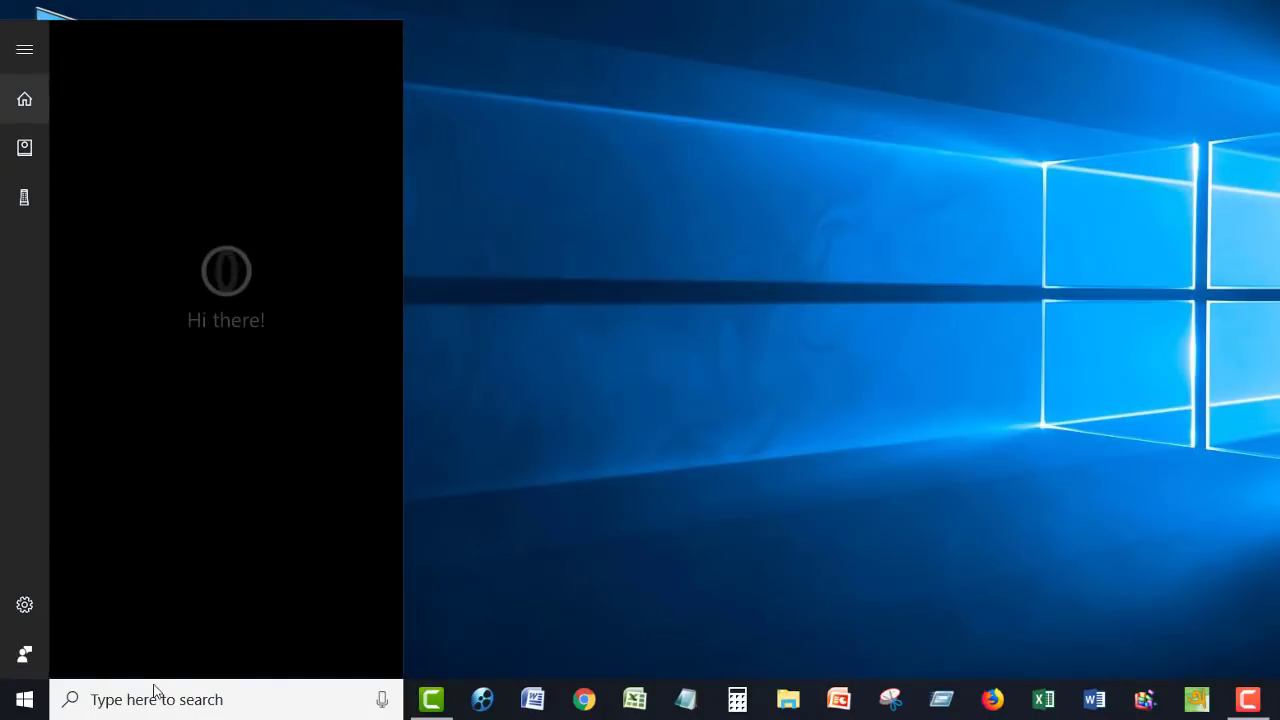
{"action": "type", "text": "r"}
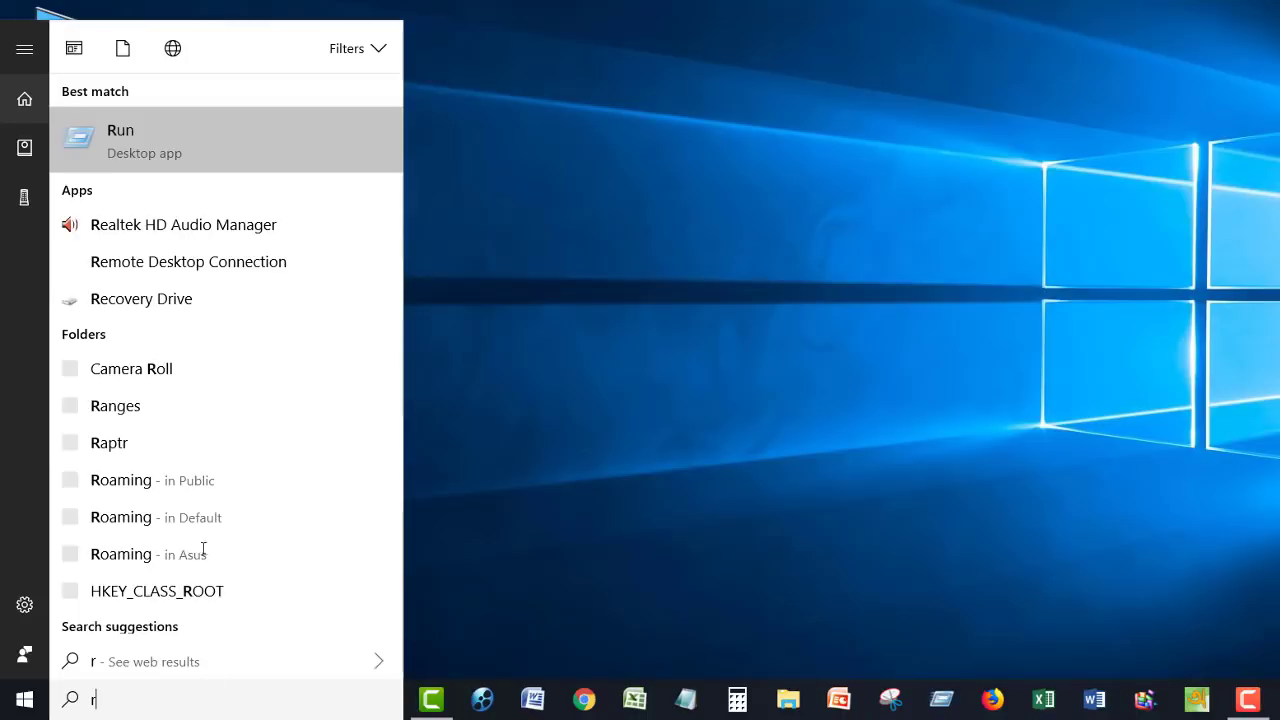
{"action": "type", "text": "un"}
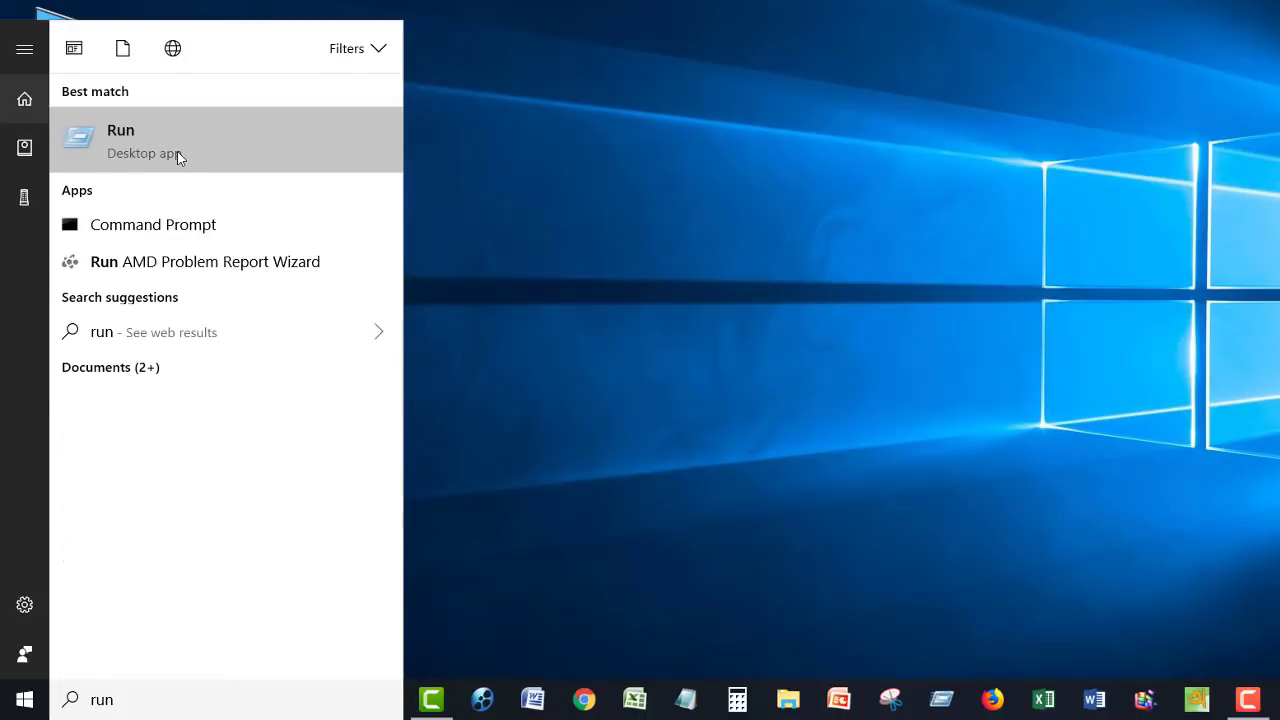
{"action": "left_click", "coordinate": [177, 151]}
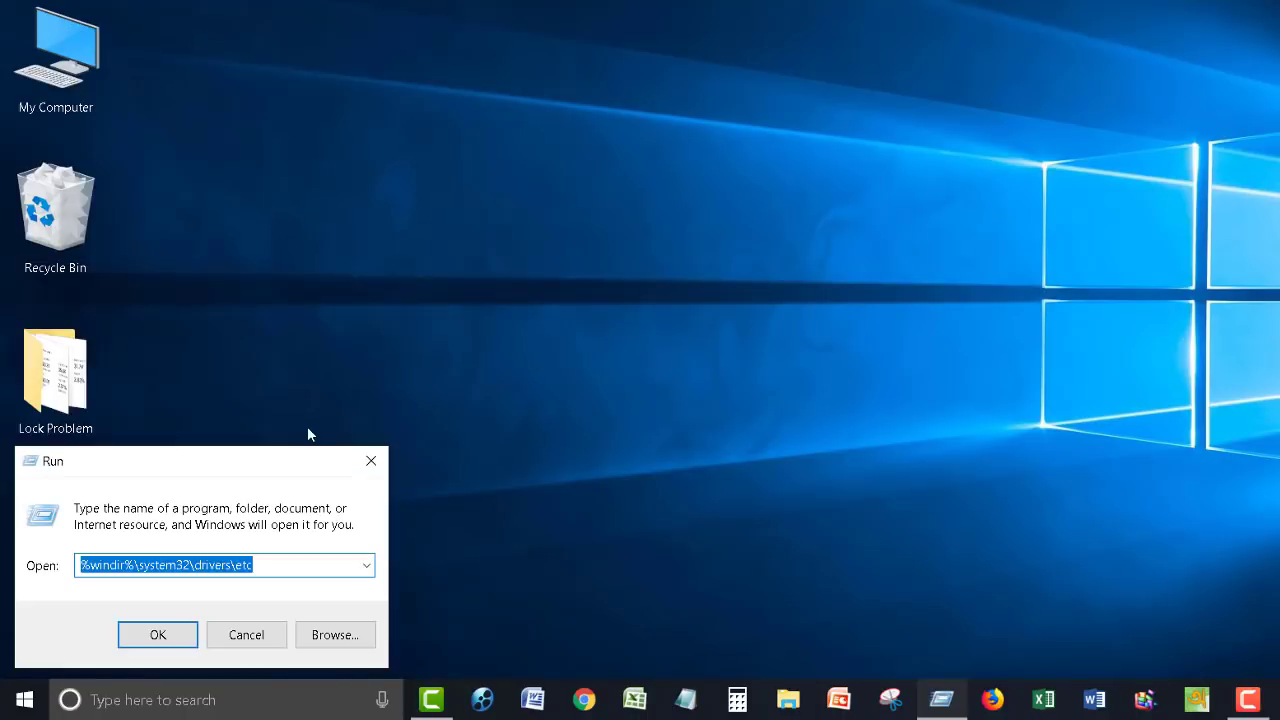
{"action": "left_click_drag", "start_coordinate": [226, 460], "coordinate": [804, 65]}
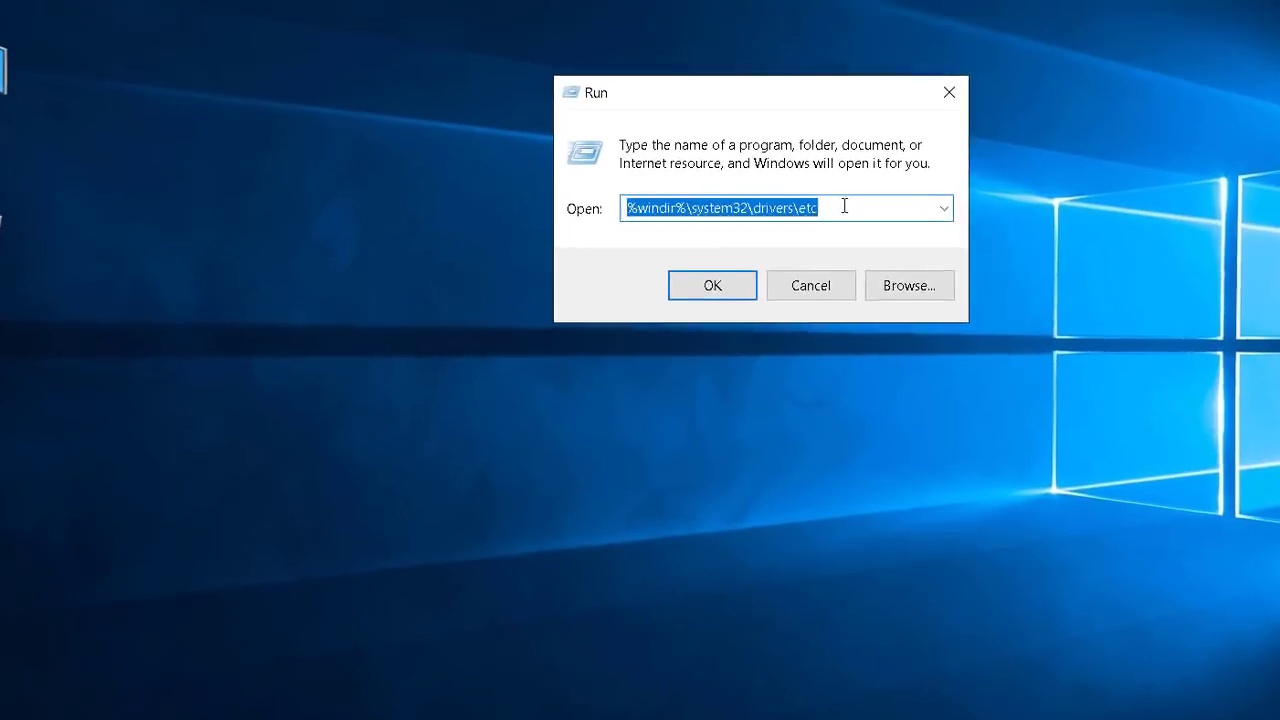
Open the folder %windir%\system32\drivers\etc through the Run dialog
{"action": "left_click", "coordinate": [848, 172]}
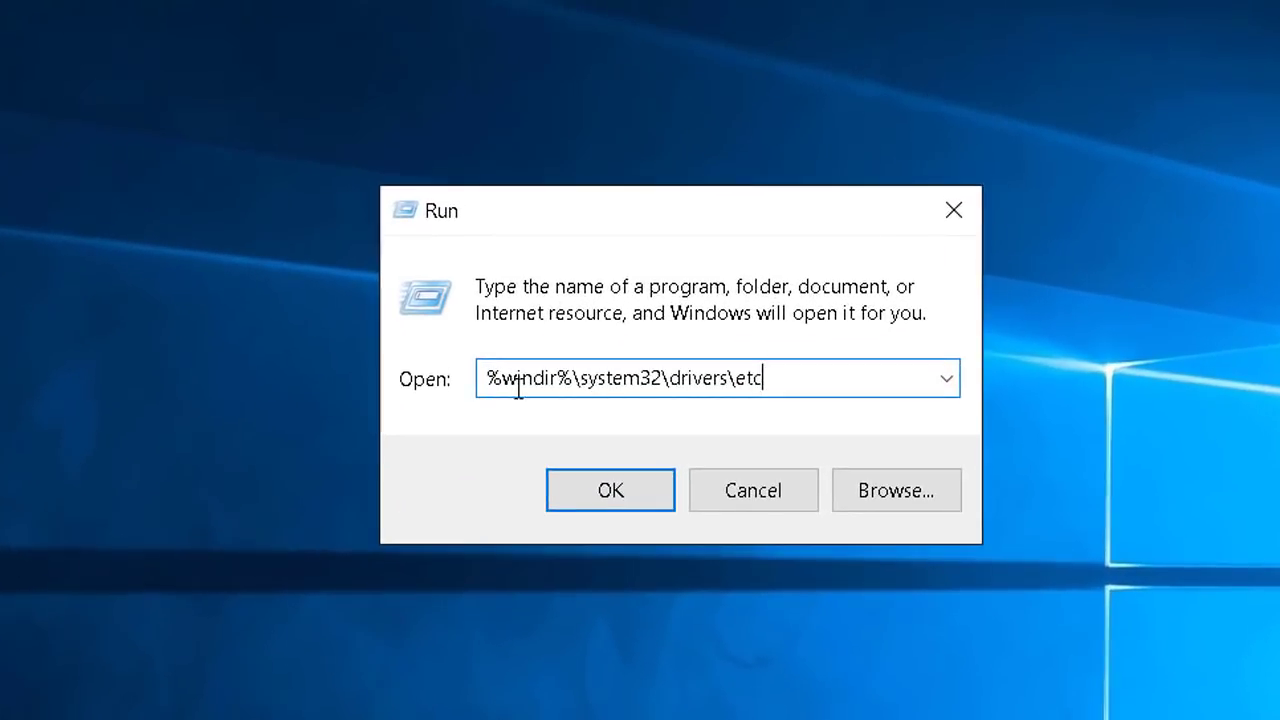
{"action": "left_click_drag", "start_coordinate": [834, 374], "coordinate": [469, 386]}
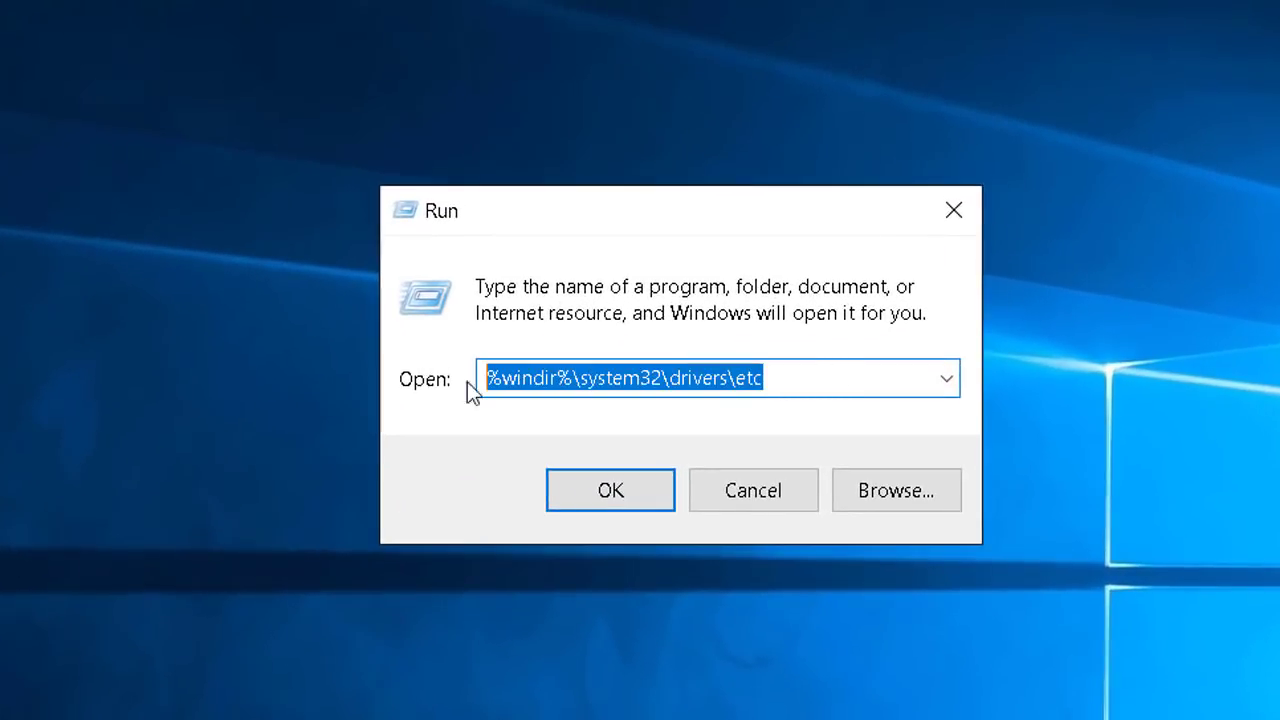
{"action": "left_click", "coordinate": [830, 379]}
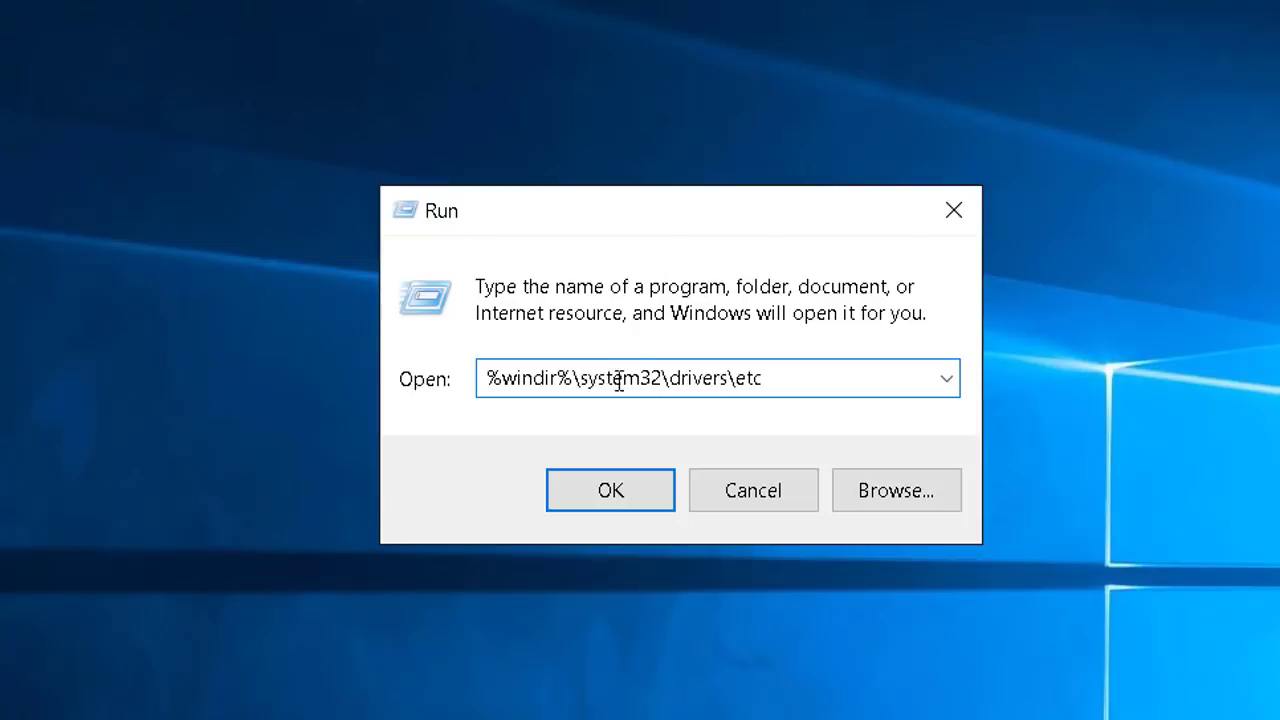
{"action": "left_click_drag", "start_coordinate": [800, 378], "coordinate": [484, 378]}
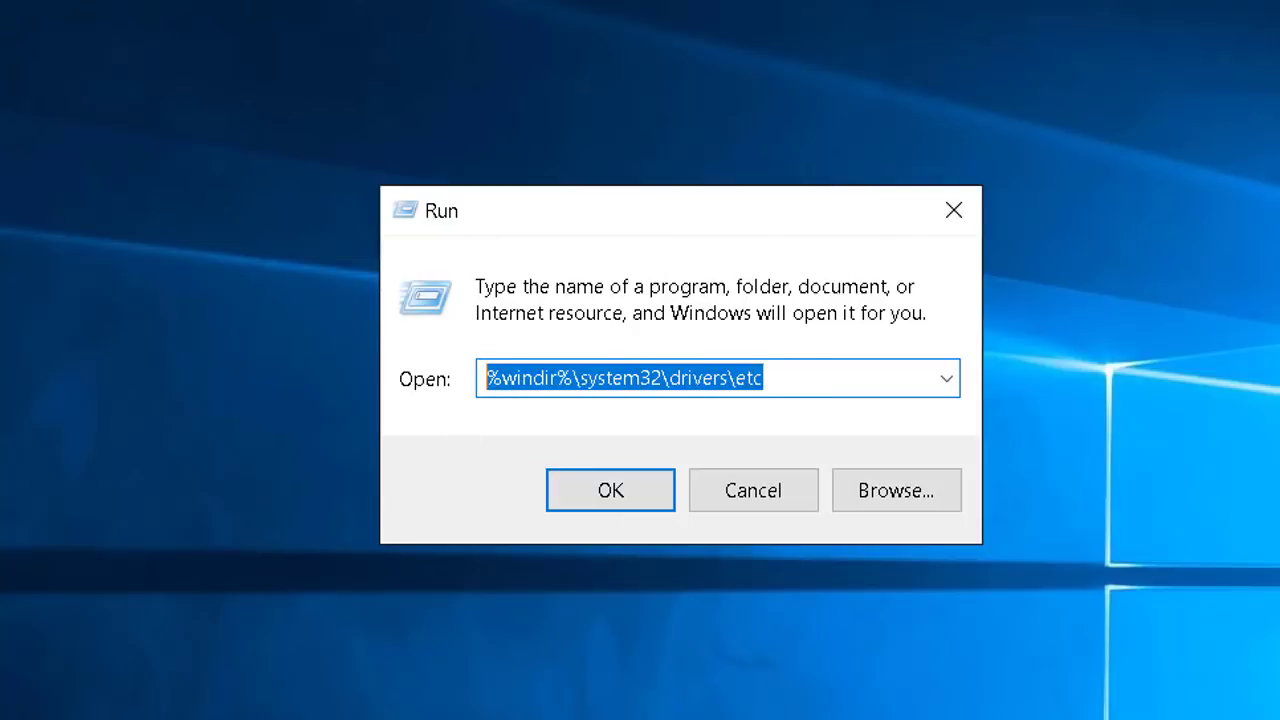
{"action": "left_click", "coordinate": [808, 376]}
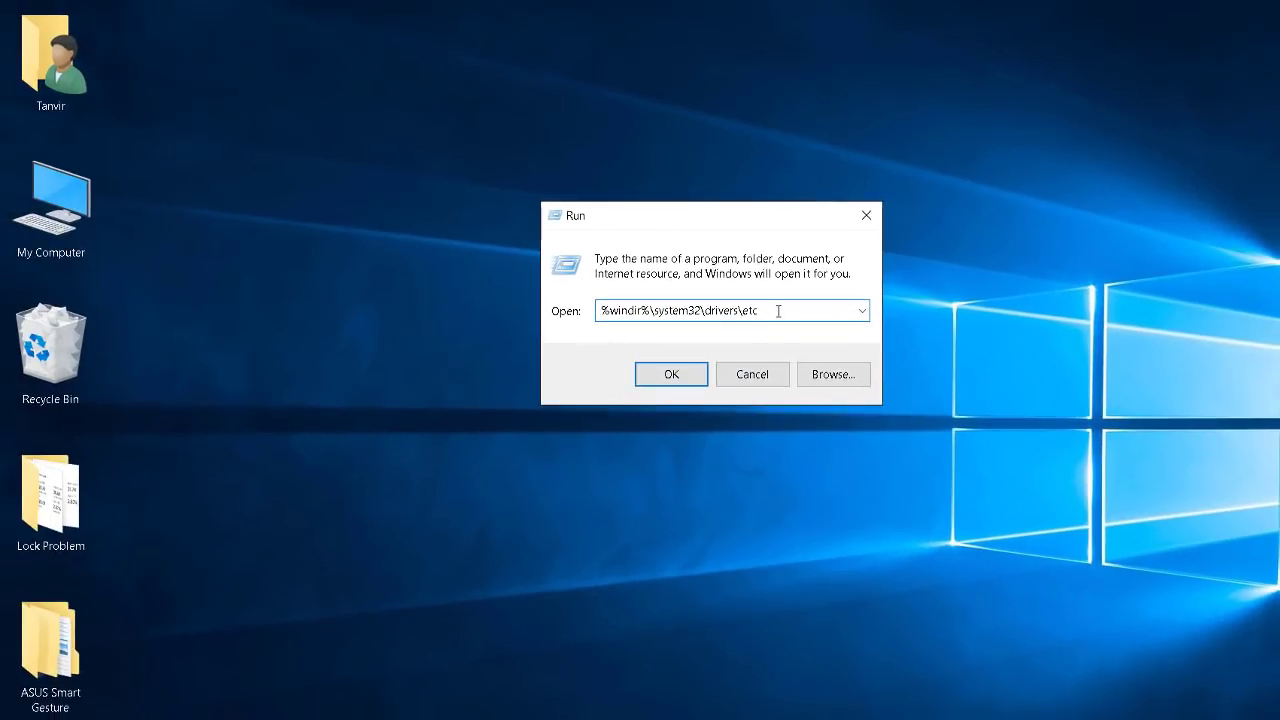
{"action": "left_click_drag", "start_coordinate": [802, 379], "coordinate": [424, 386]}
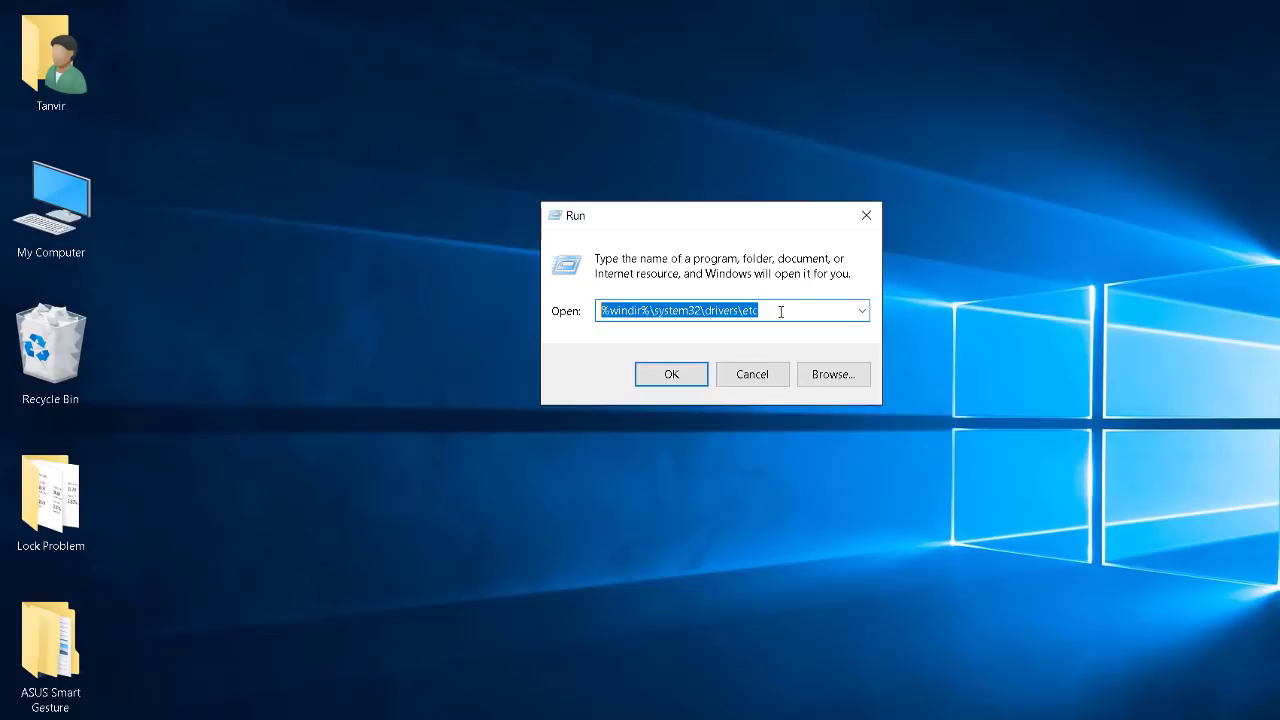
{"action": "left_click", "coordinate": [669, 377]}
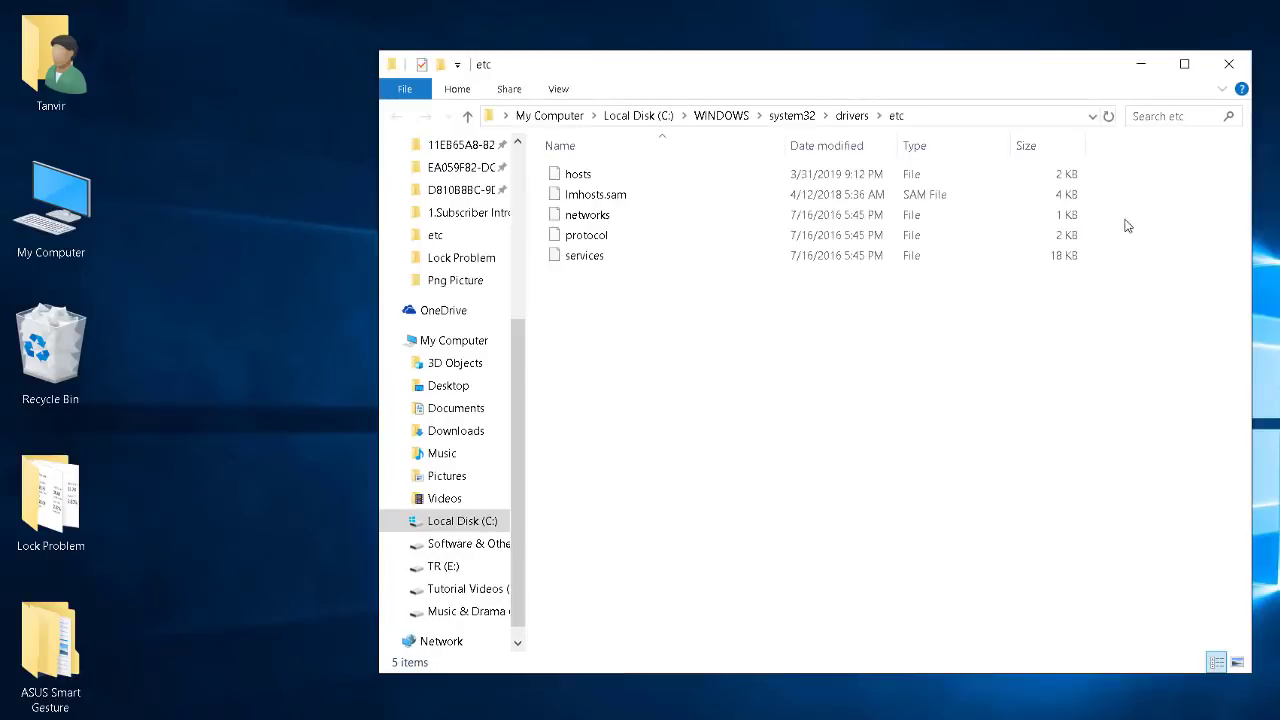
Open the hosts file from the etc folder with Notepad
{"action": "left_click", "coordinate": [585, 181]}
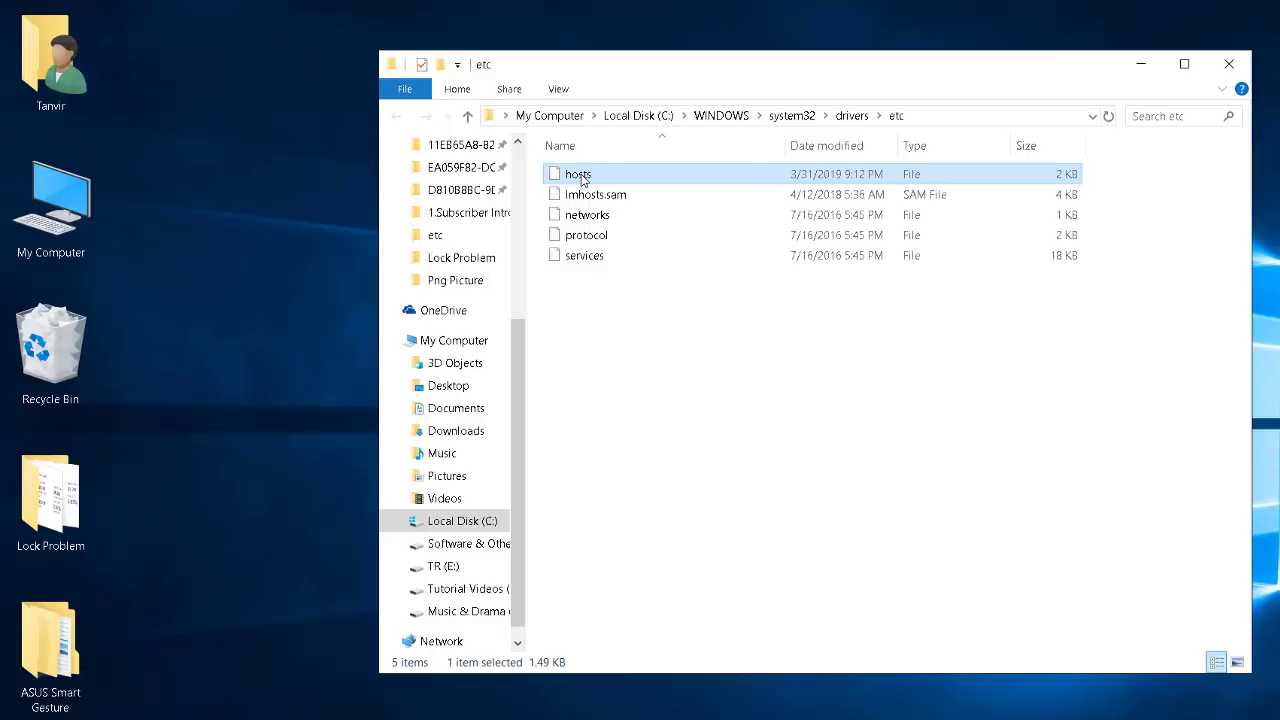
{"action": "right_click", "coordinate": [584, 180]}
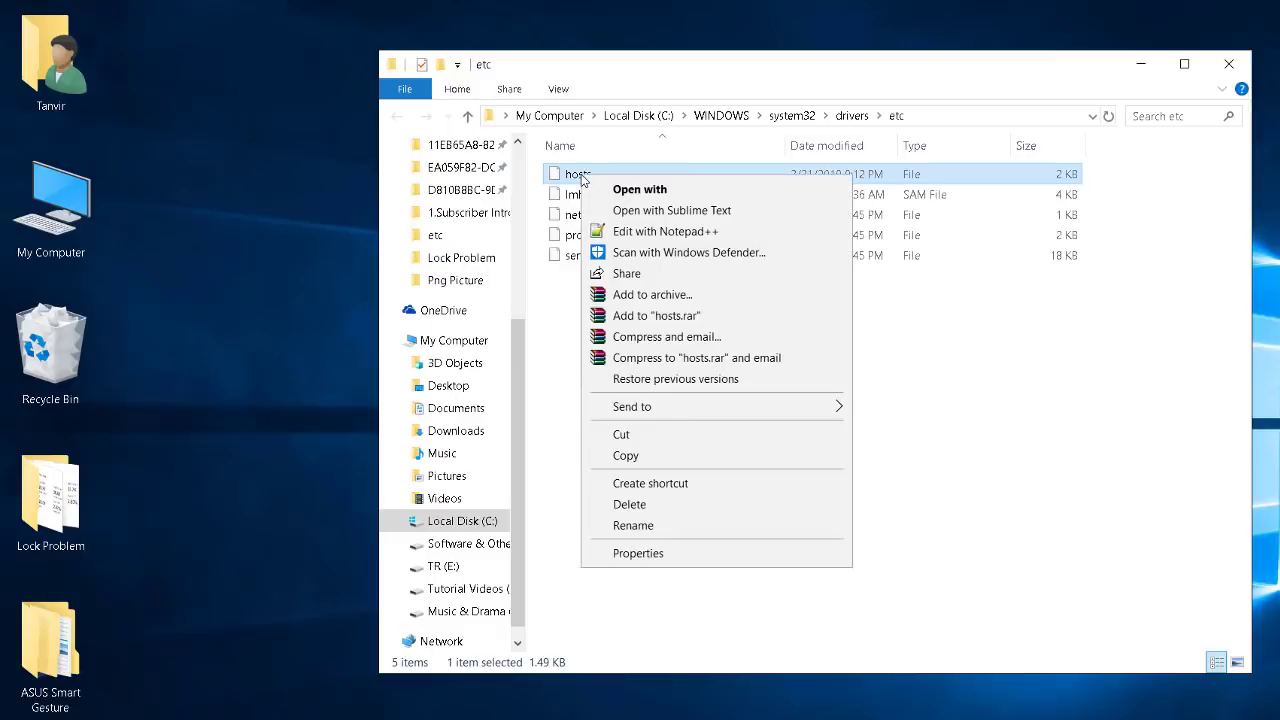
{"action": "left_click", "coordinate": [646, 192]}
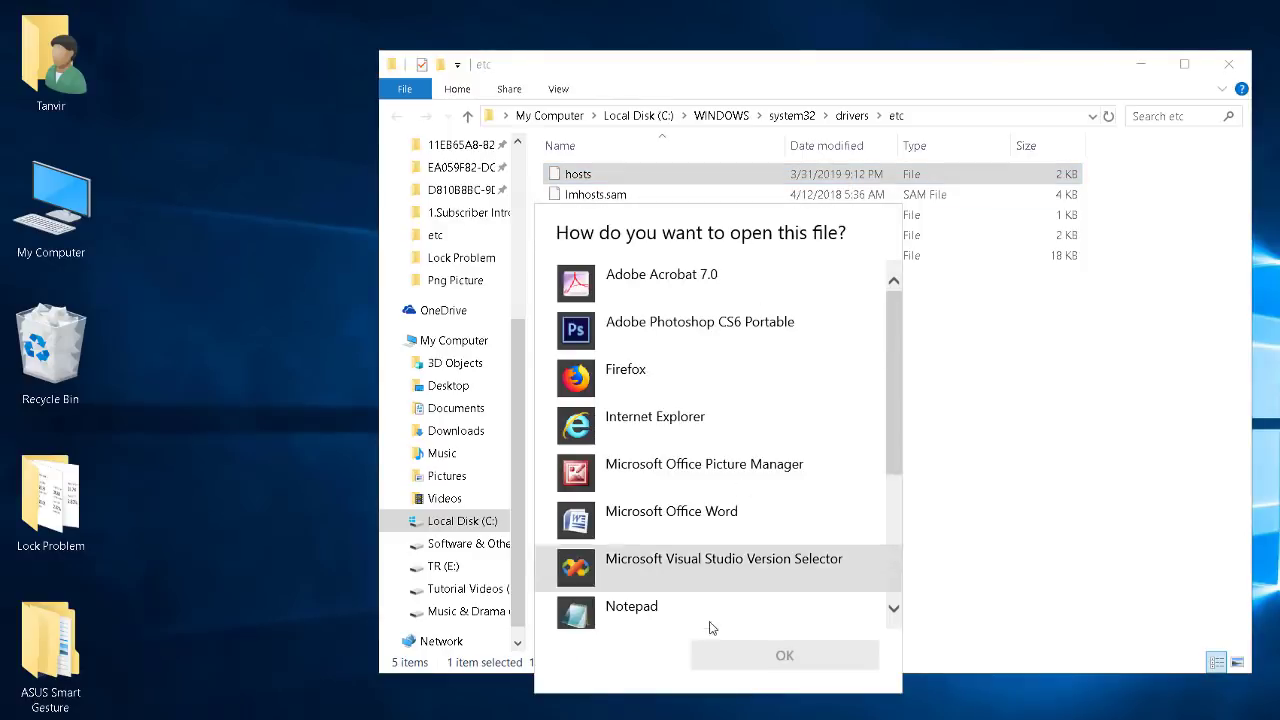
{"action": "scroll", "coordinate": [720, 568], "scroll_direction": "down", "scroll_amount": 1}
{"action": "scroll", "coordinate": [720, 560], "scroll_direction": "down", "scroll_amount": 1}
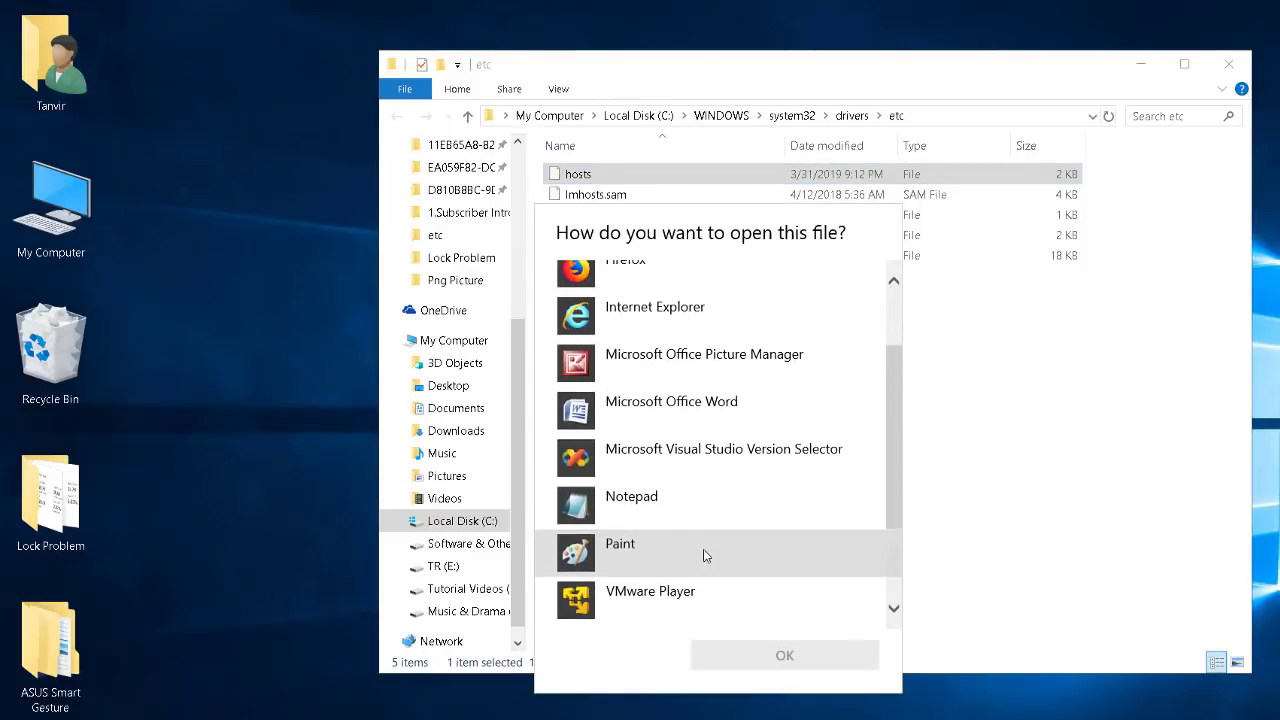
{"action": "double_click", "coordinate": [643, 509]}
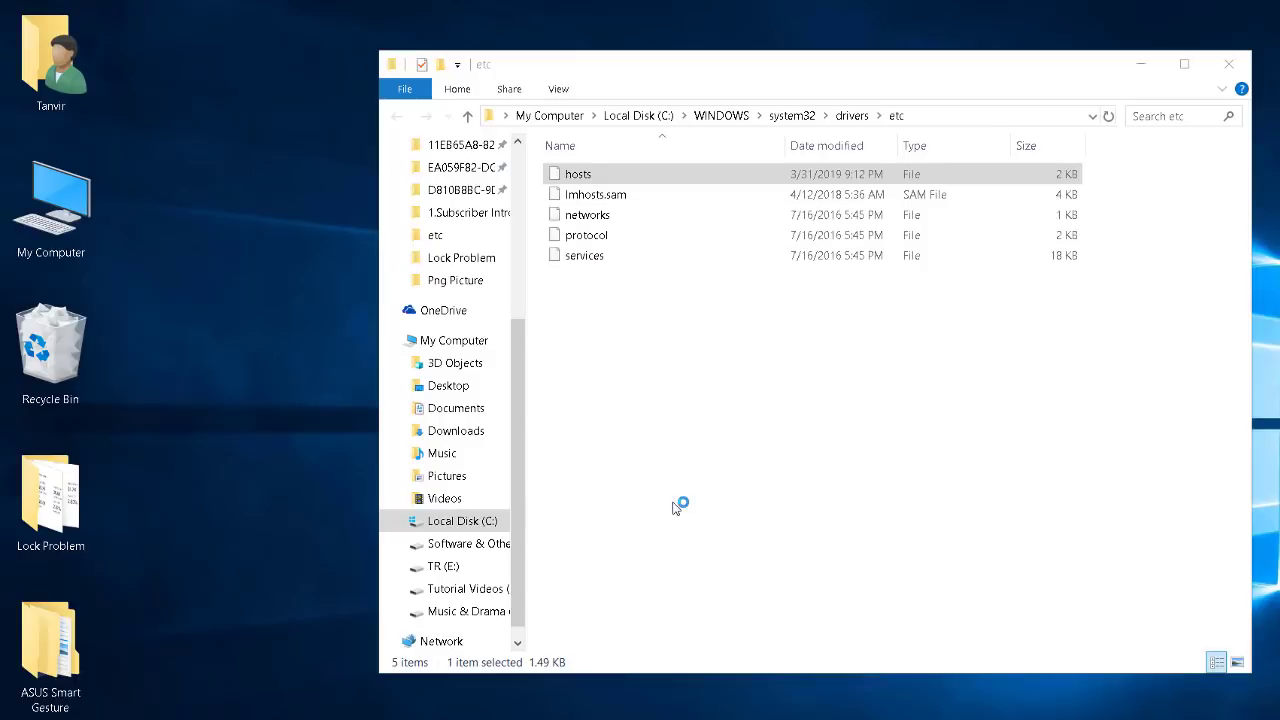
{"action": "left_click_drag", "start_coordinate": [1160, 80], "coordinate": [679, 102]}
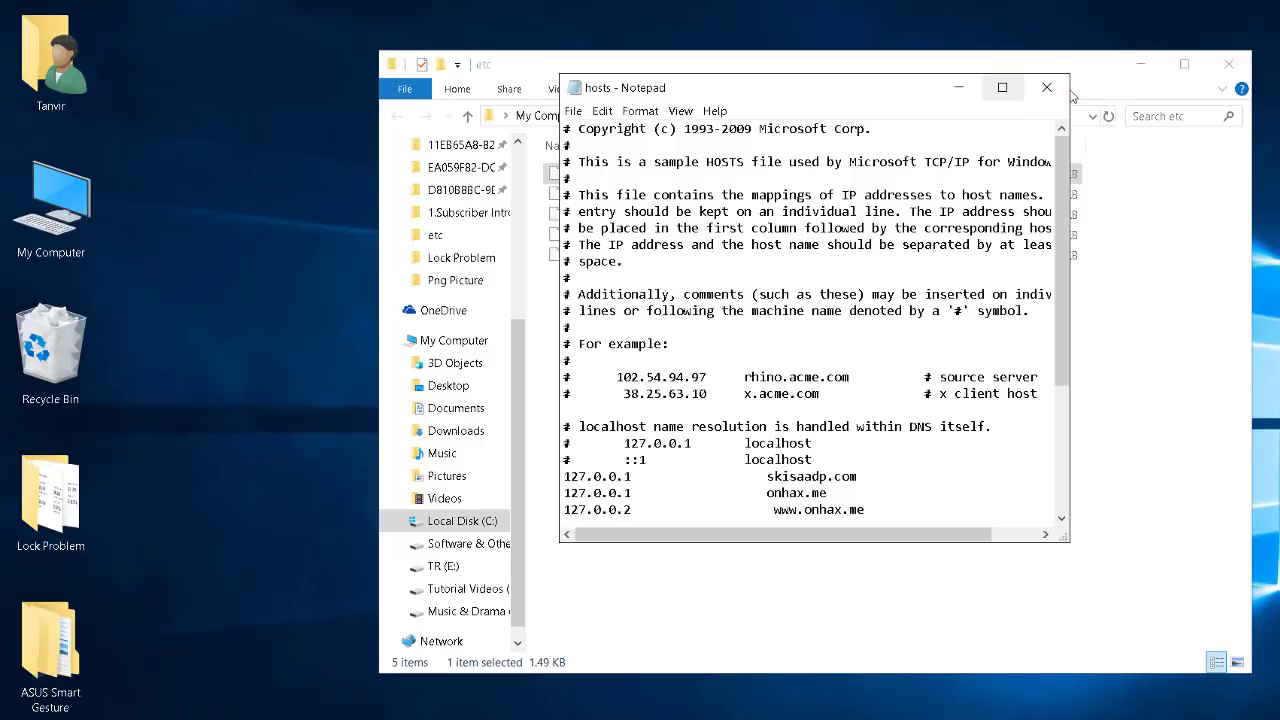
{"action": "left_click", "coordinate": [1005, 86]}
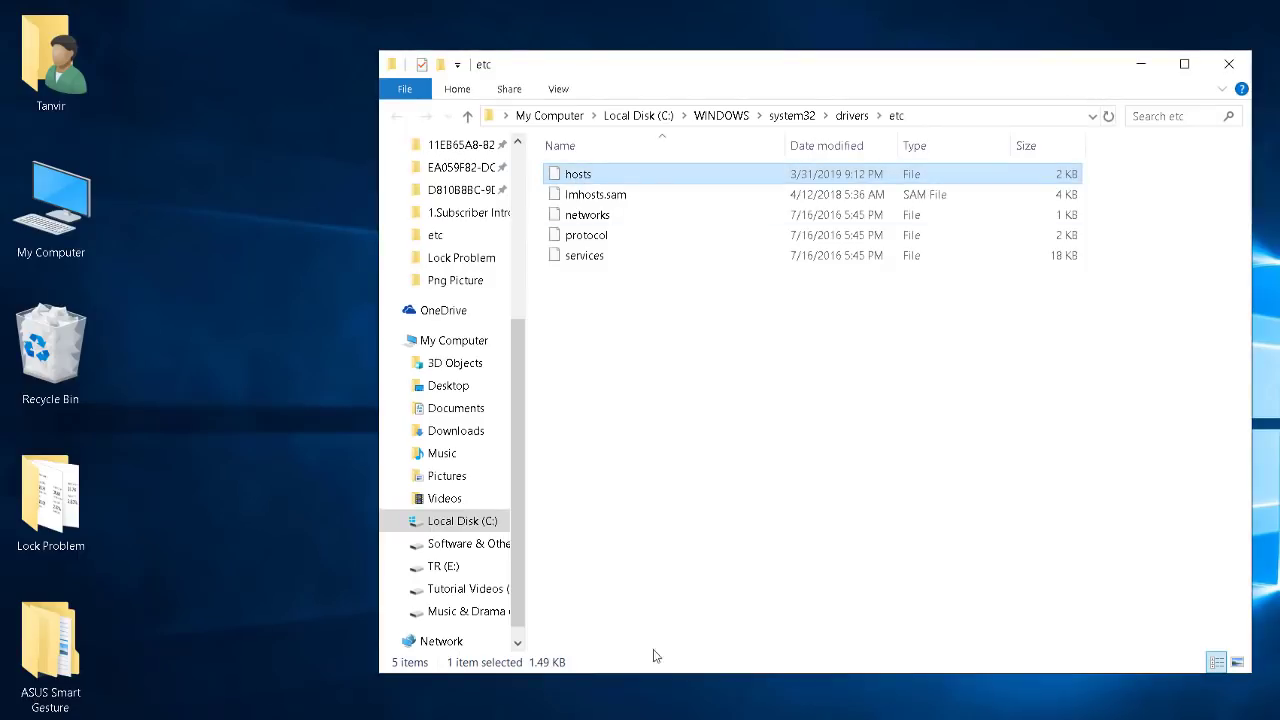
{"action": "left_click", "coordinate": [620, 695]}
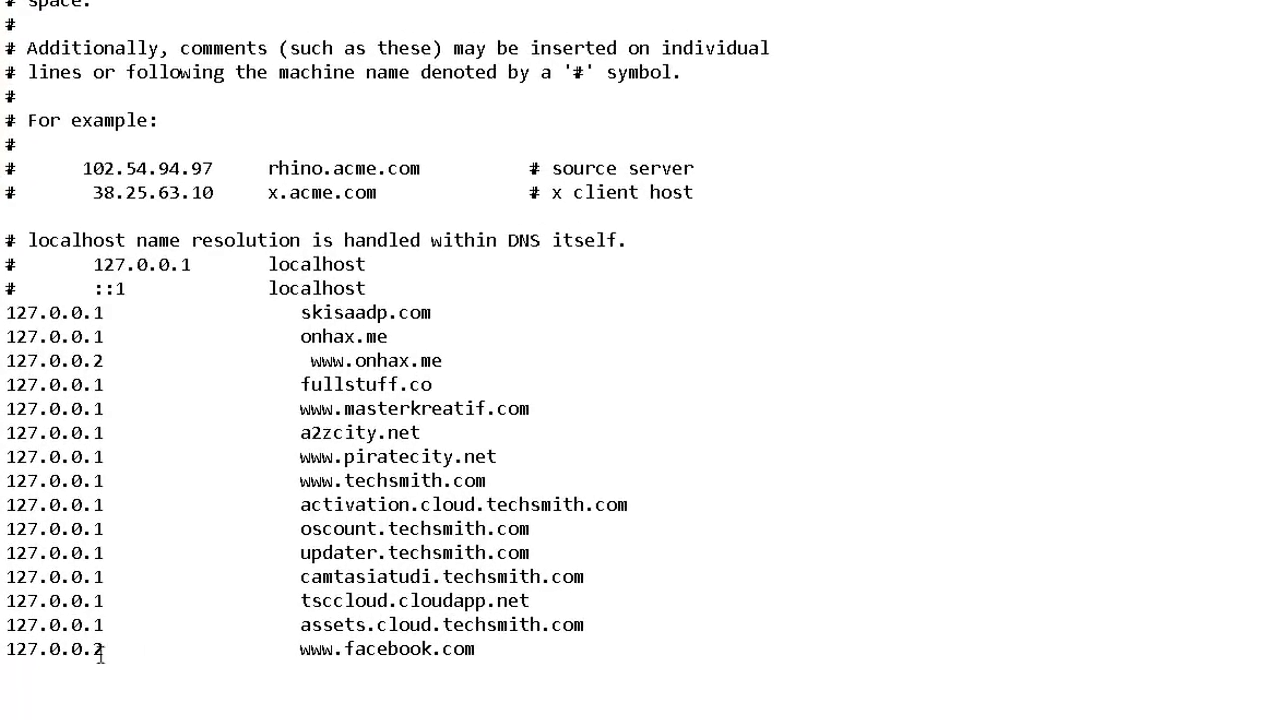
{"action": "left_click_drag", "start_coordinate": [500, 655], "coordinate": [298, 655]}
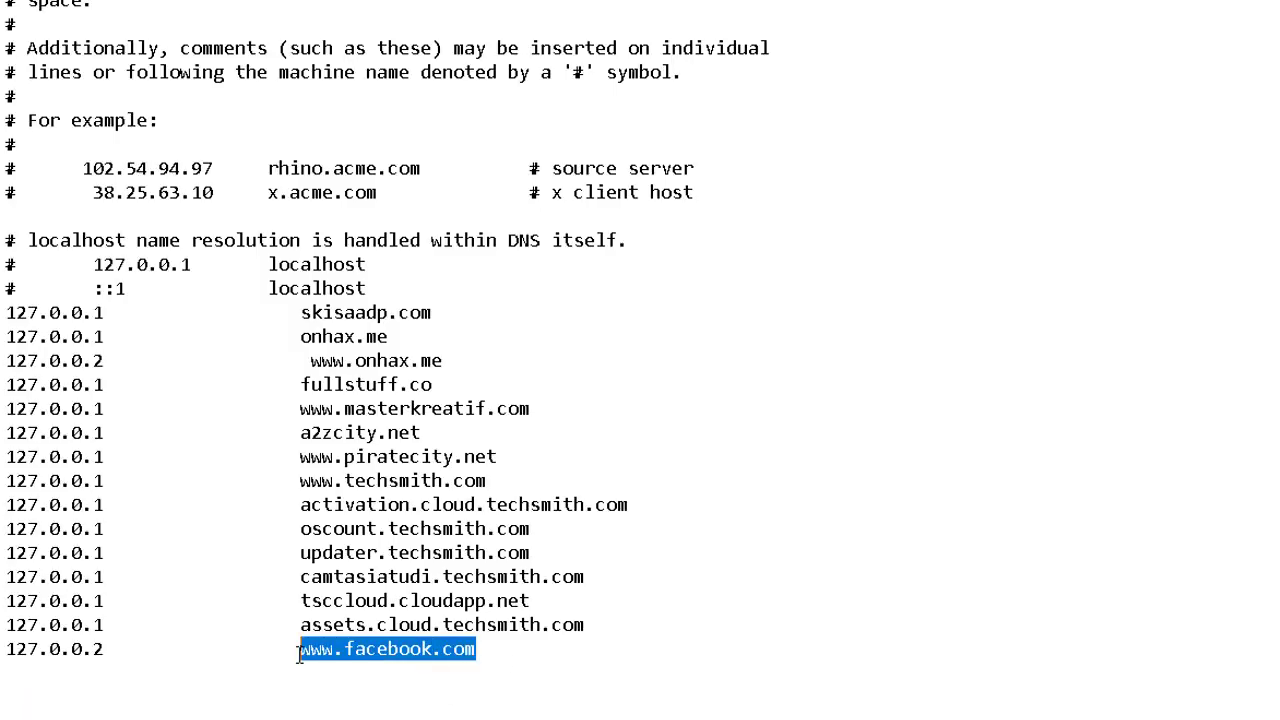
{"action": "left_click", "coordinate": [490, 660]}
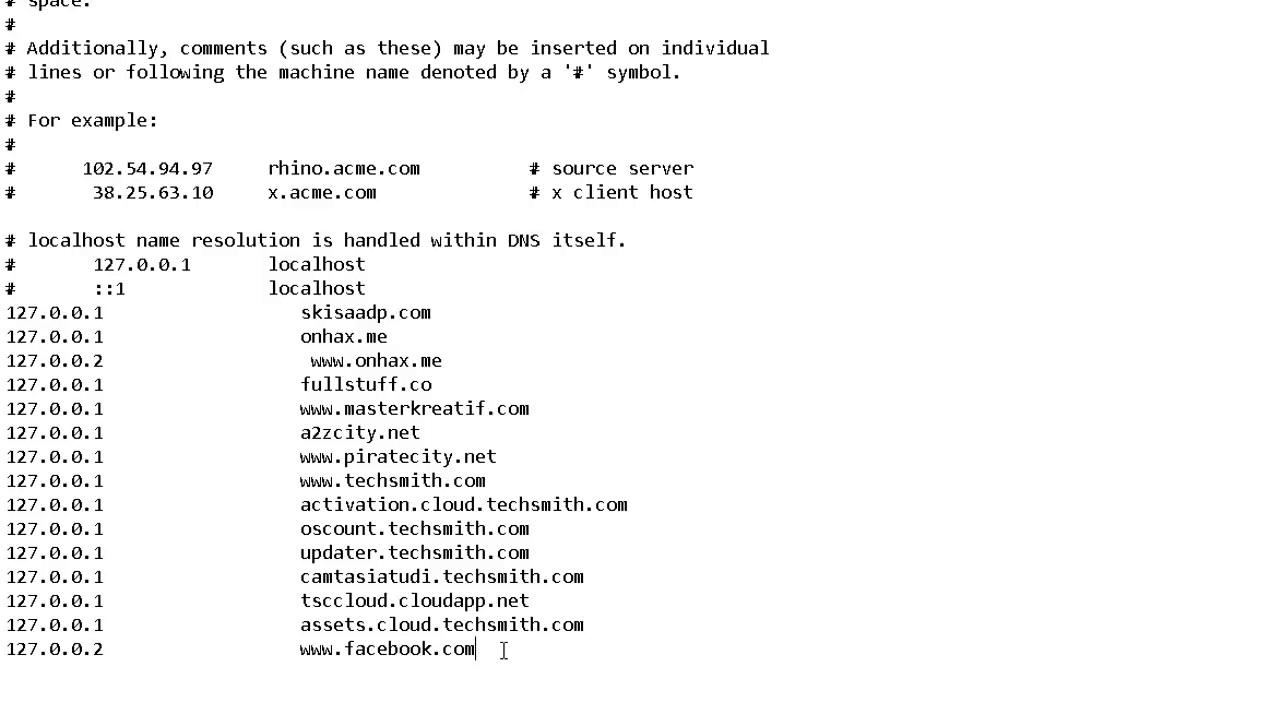
{"action": "left_click_drag", "start_coordinate": [503, 654], "coordinate": [300, 651]}
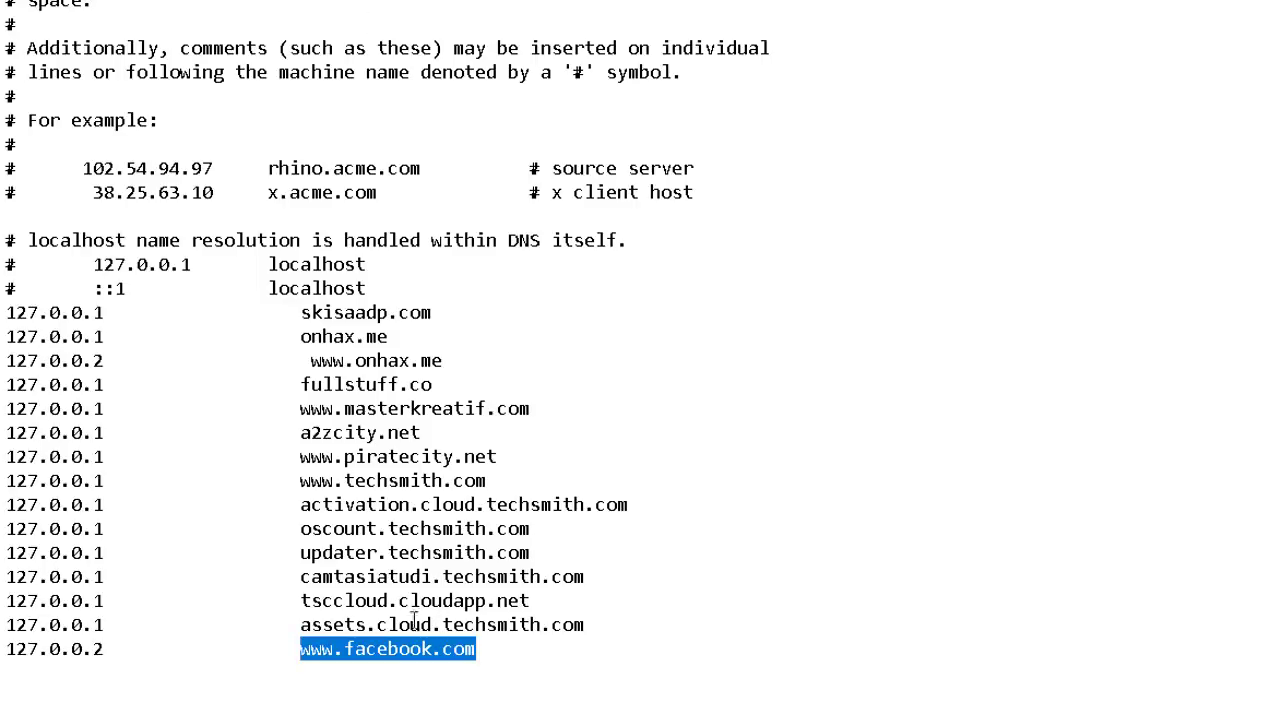
{"action": "left_click", "coordinate": [171, 681]}
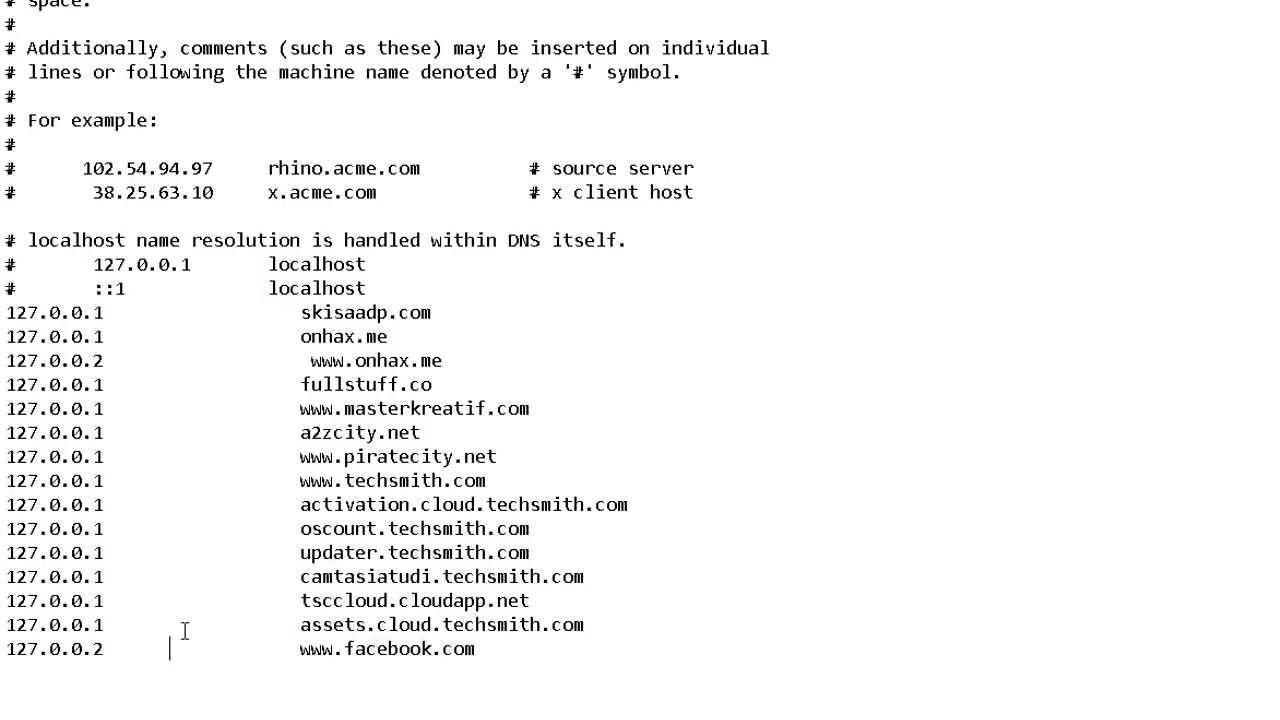
{"action": "left_click_drag", "start_coordinate": [494, 648], "coordinate": [5, 652]}
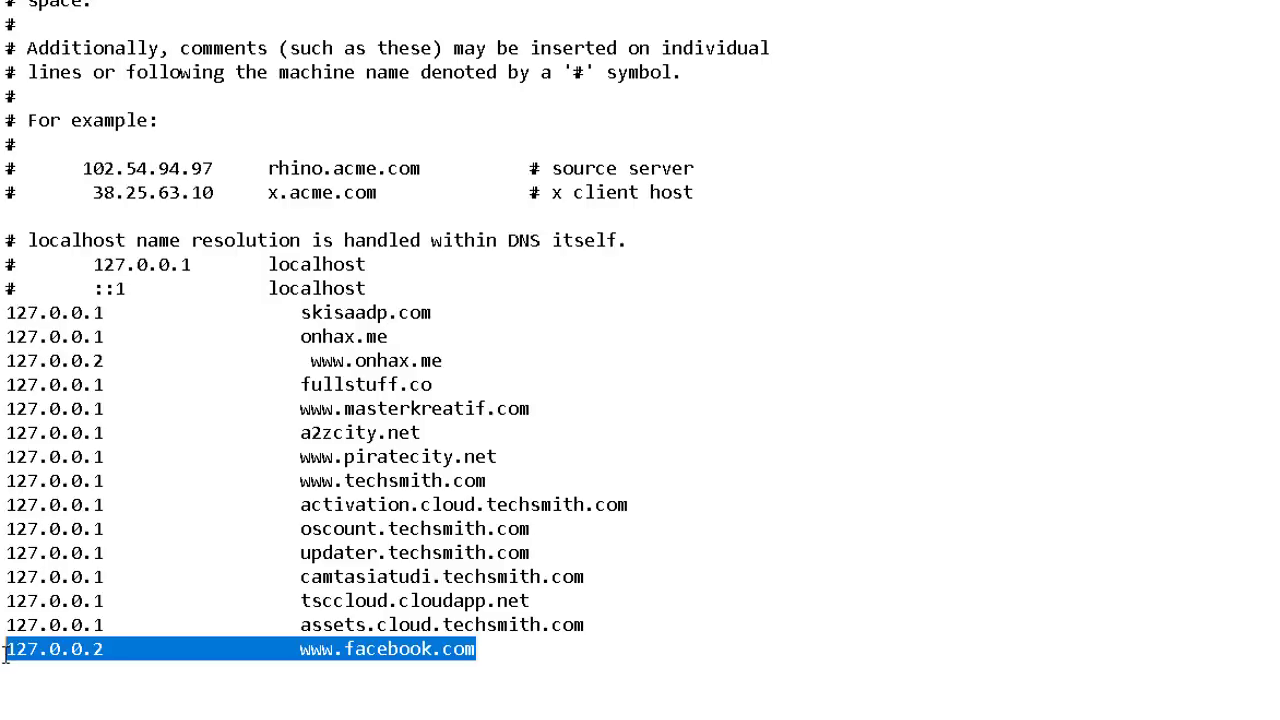
{"action": "key", "text": "Delete"}
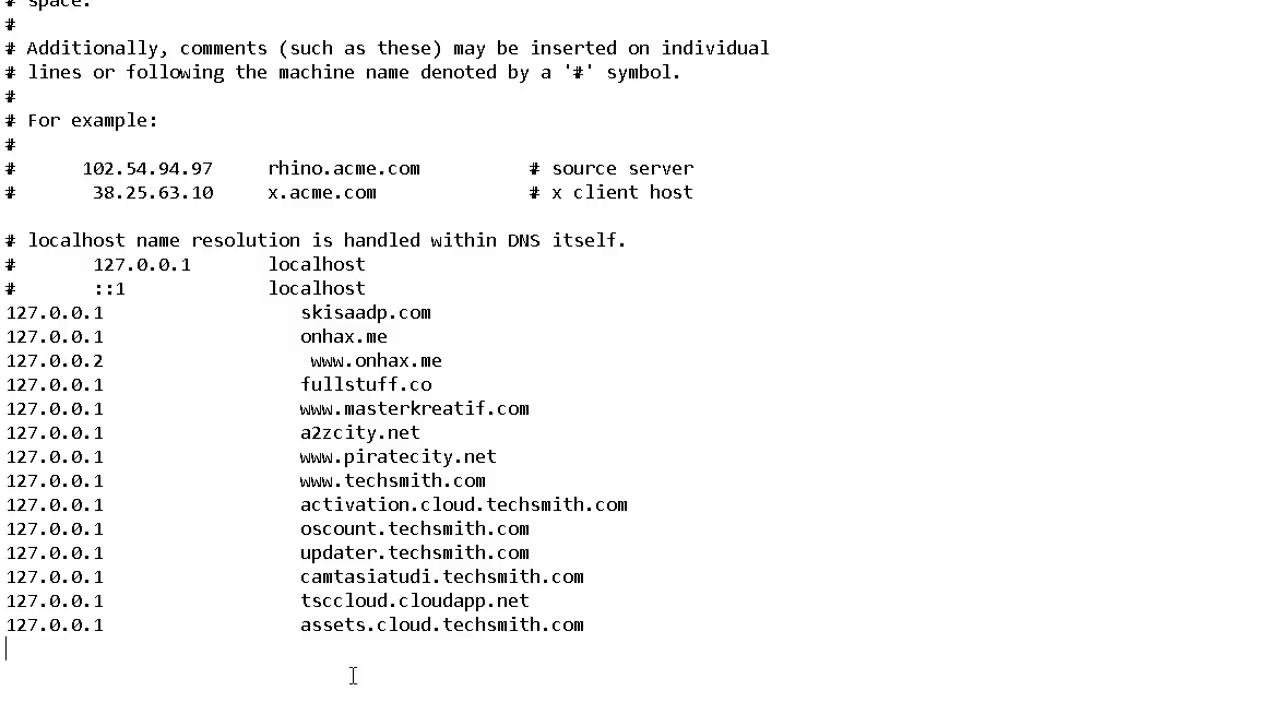
Copy the 127.0.0.1 assets.cloud.techsmith.com line and paste it onto the empty line below
{"action": "left_click_drag", "start_coordinate": [126, 621], "coordinate": [74, 344]}
{"action": "left_click", "coordinate": [74, 340]}
{"action": "left_click_drag", "start_coordinate": [586, 626], "coordinate": [8, 626]}
{"action": "left_click", "coordinate": [14, 626]}
{"action": "key", "text": "shift+End"}
{"action": "right_click", "coordinate": [28, 630]}
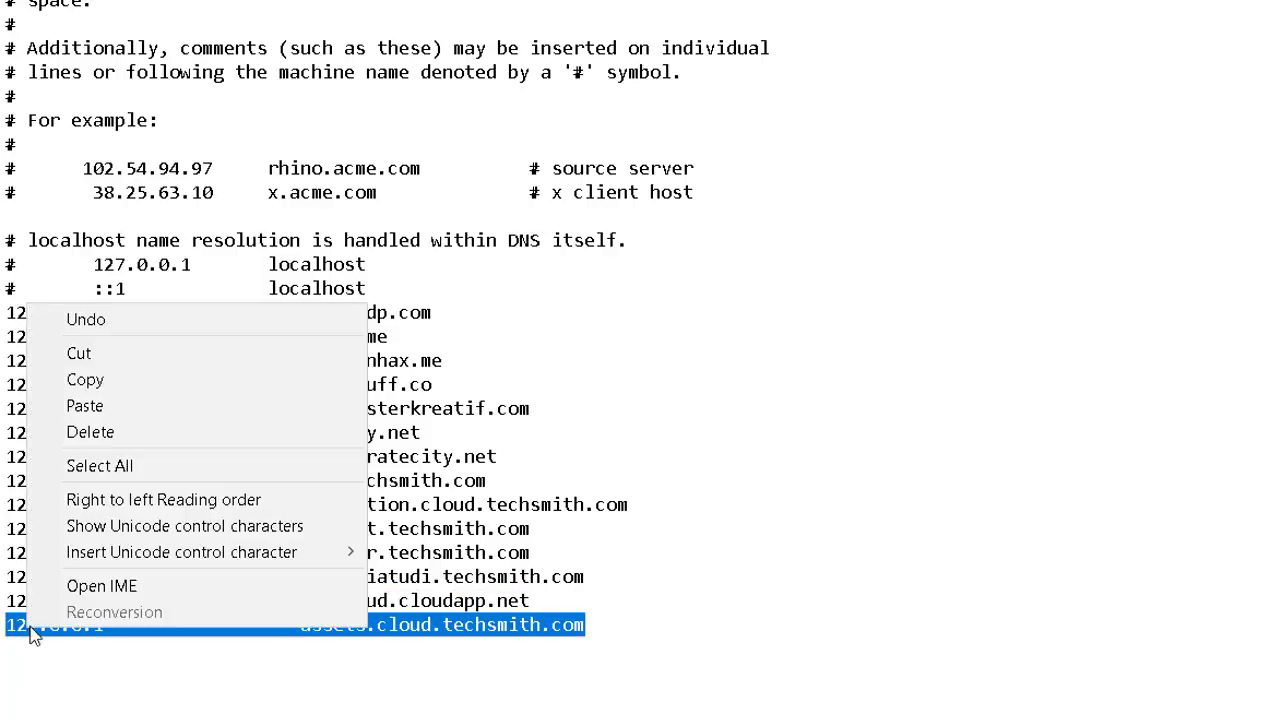
{"action": "left_click", "coordinate": [106, 376]}
{"action": "left_click", "coordinate": [607, 636]}
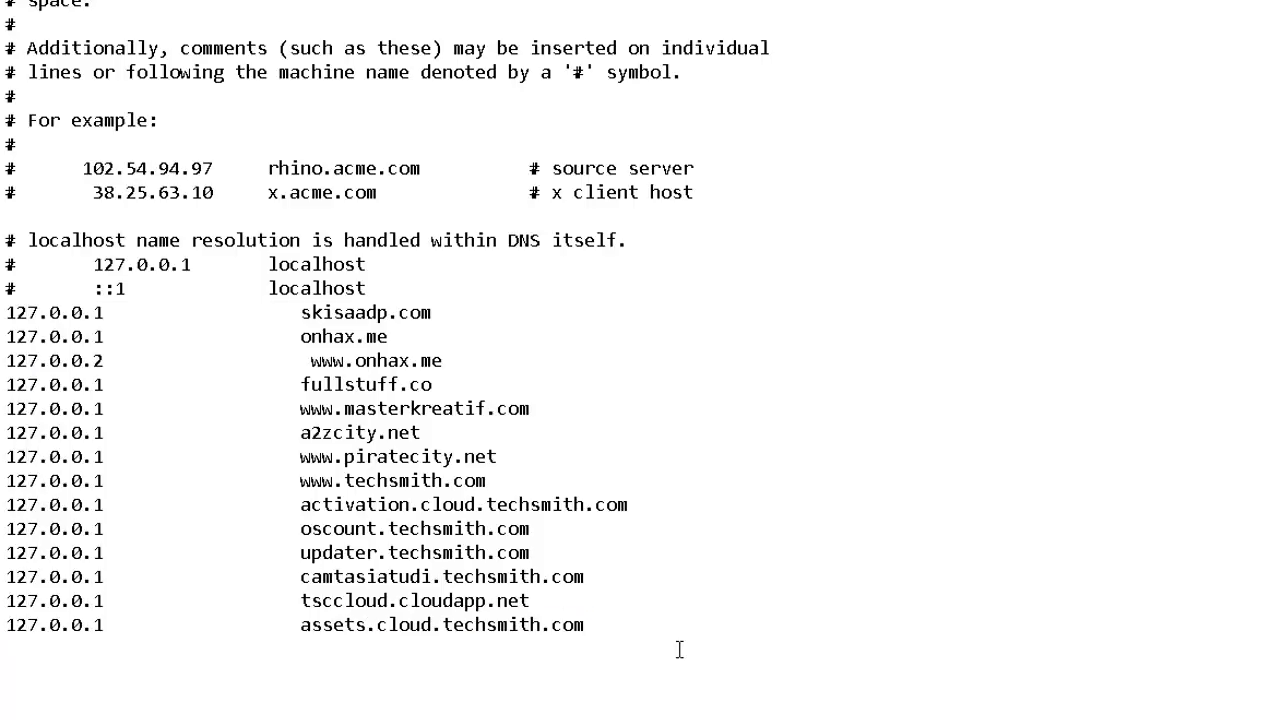
{"action": "key", "text": "ctrl+v"}
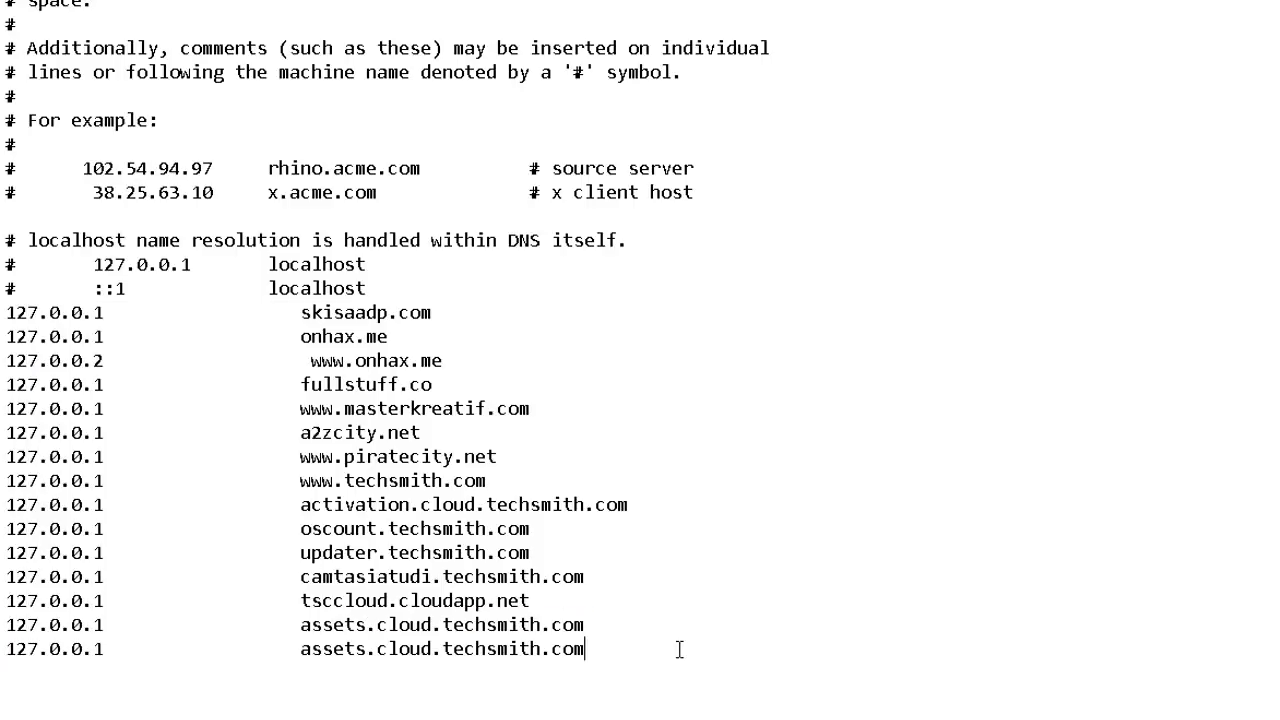
{"action": "left_click", "coordinate": [106, 655]}
{"action": "key", "text": "BackSpace"}
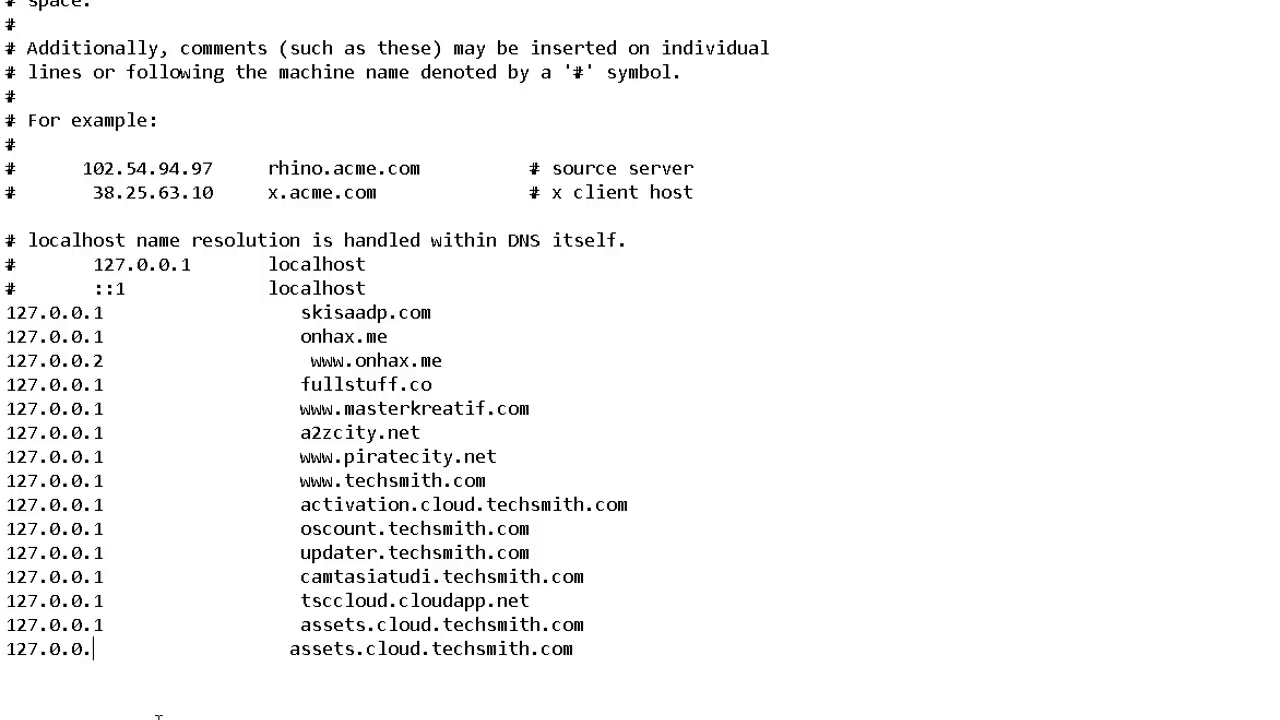
{"action": "type", "text": "2"}
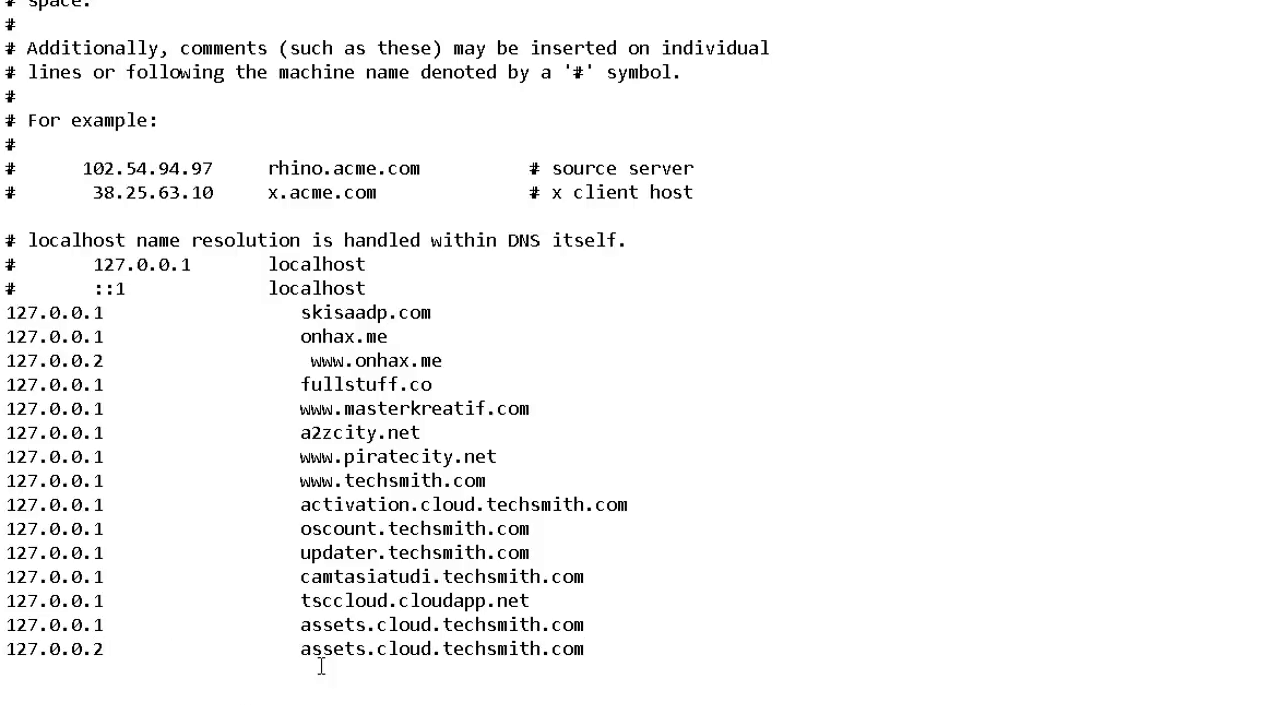
{"action": "left_click_drag", "start_coordinate": [301, 648], "coordinate": [594, 648]}
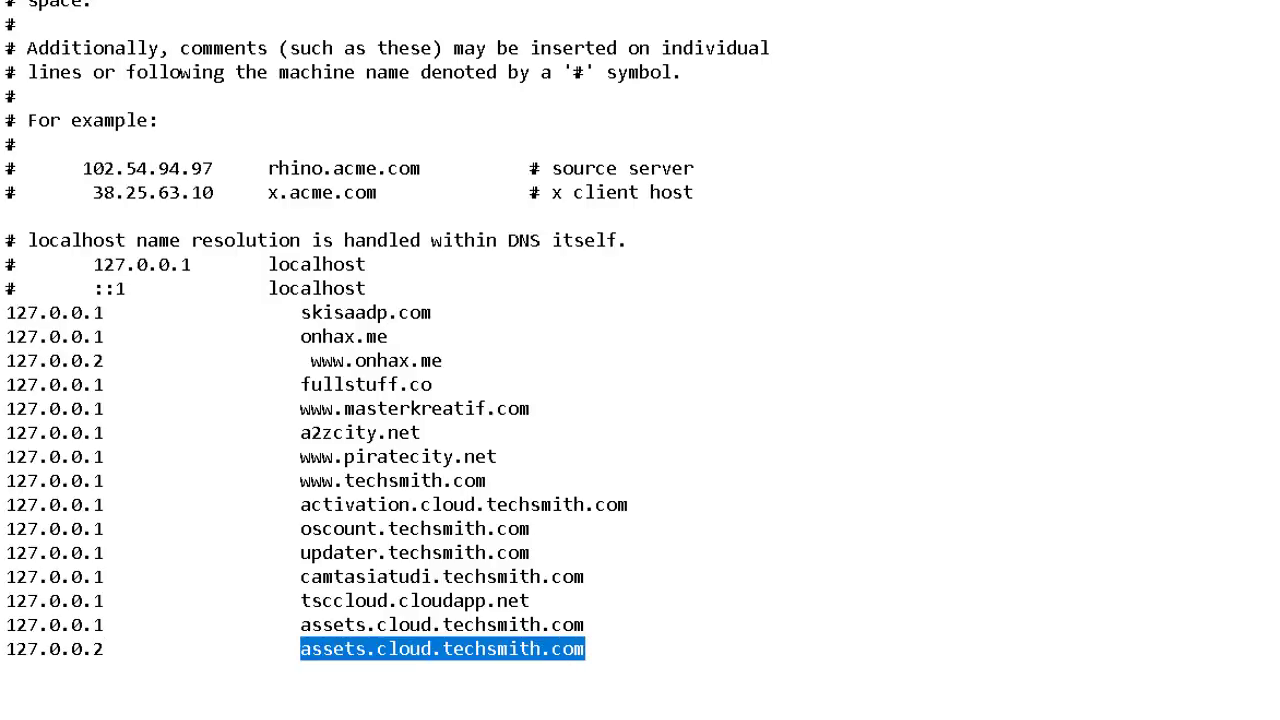
{"action": "type", "text": "www"}
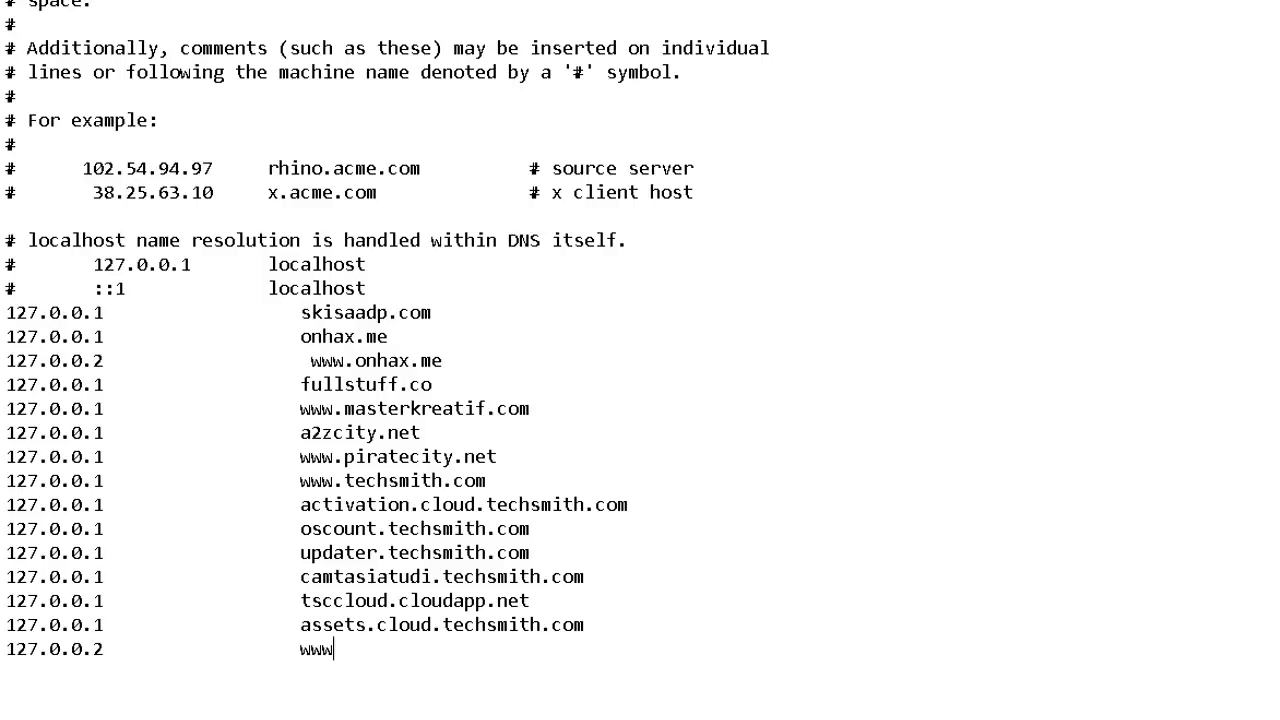
{"action": "type", "text": ".google.com"}
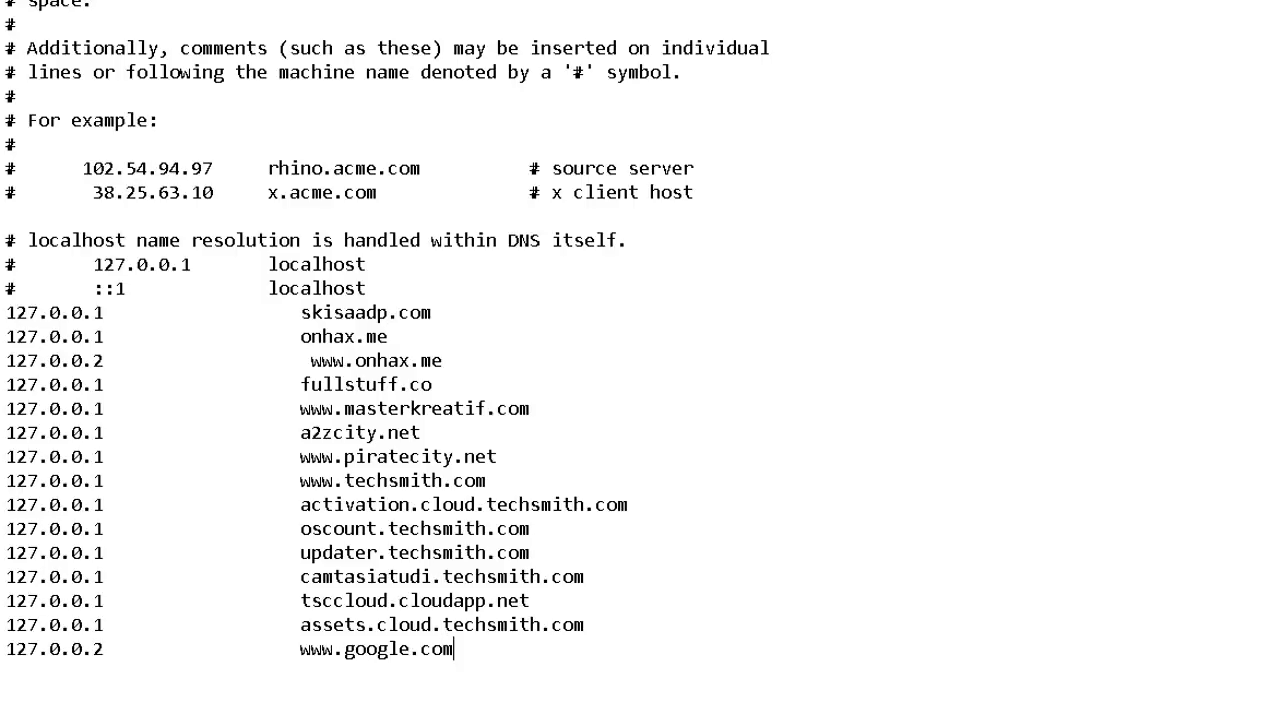
{"action": "key", "text": "Return"}
{"action": "key", "text": "ctrl+v"}
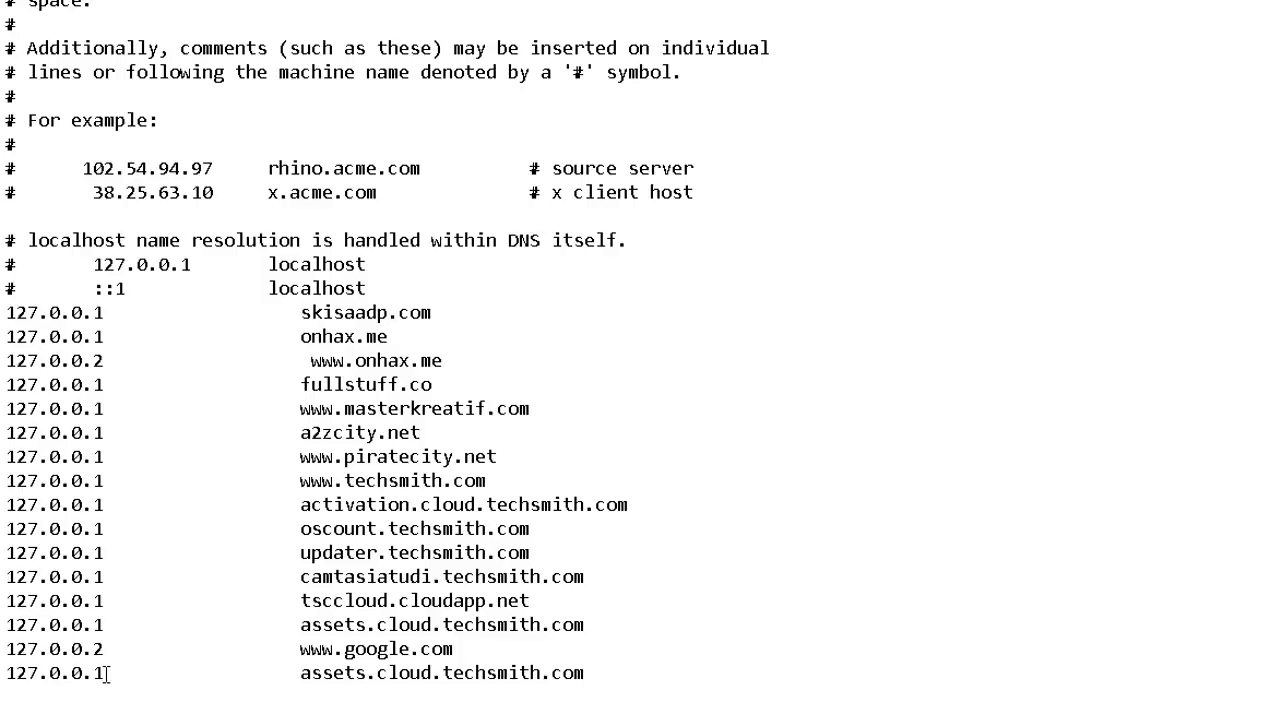
{"action": "key", "text": "BackSpace"}
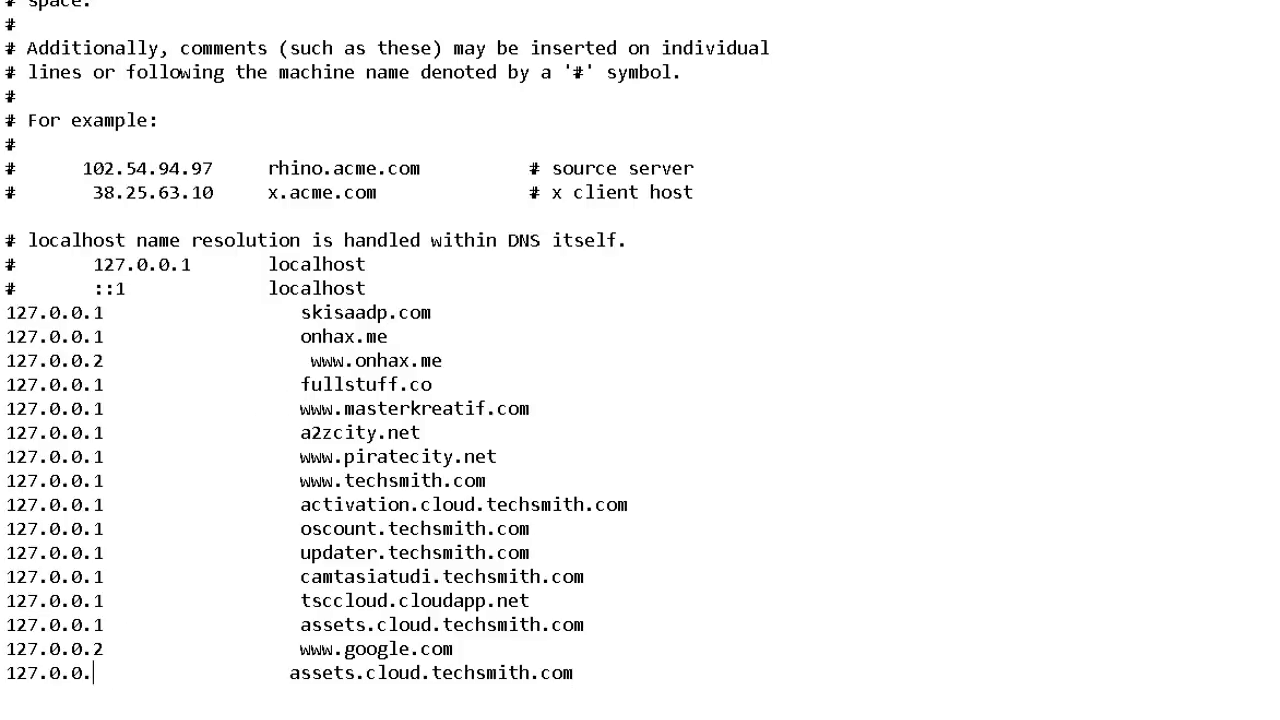
{"action": "type", "text": "3"}
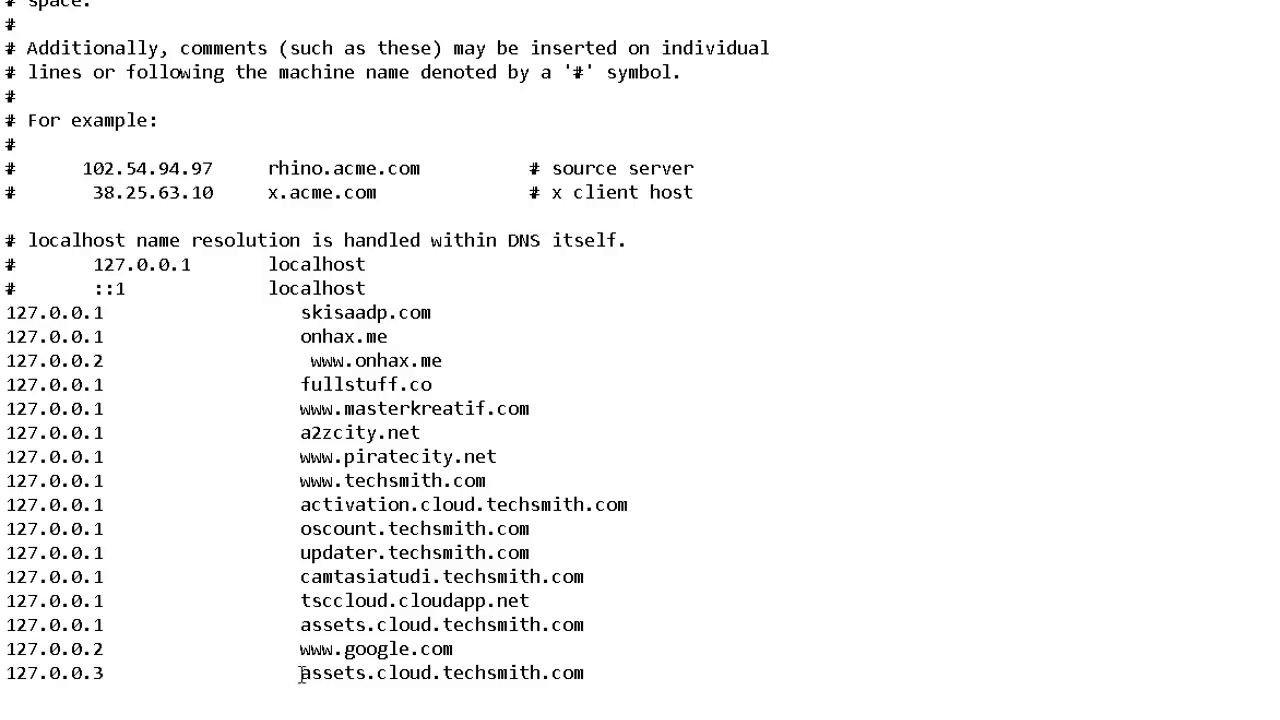
{"action": "left_click_drag", "start_coordinate": [302, 674], "coordinate": [666, 663]}
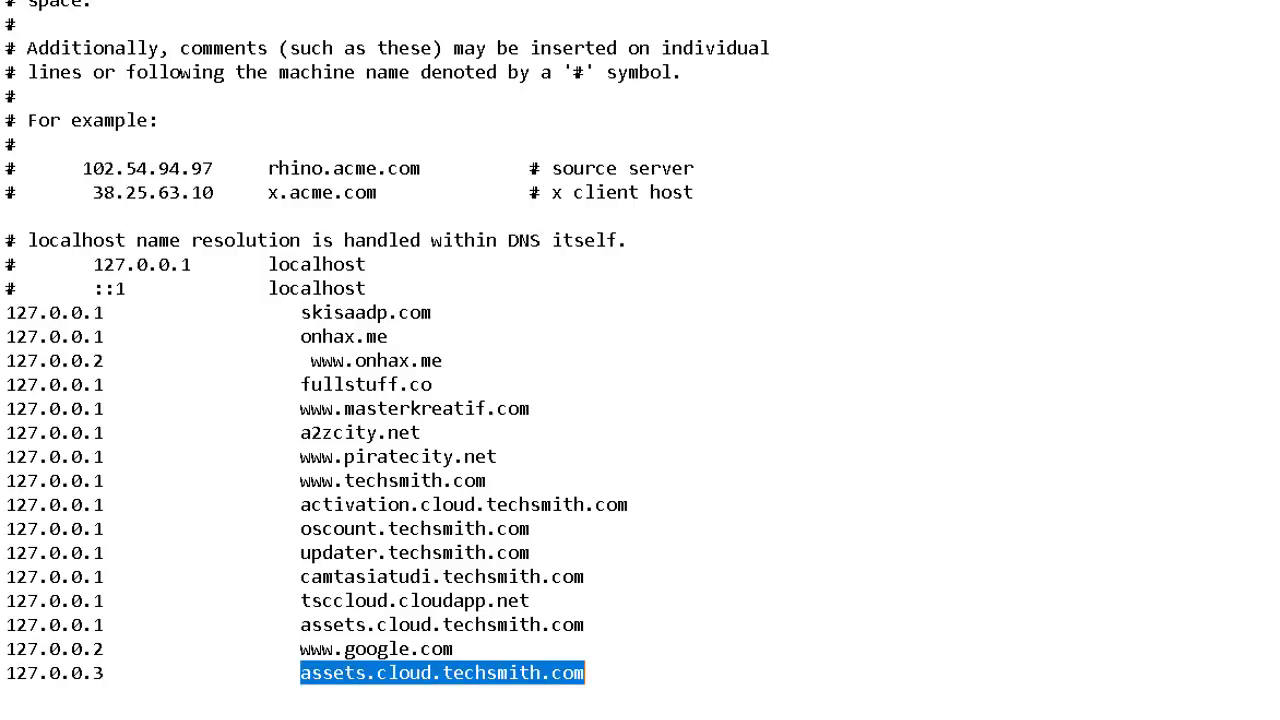
{"action": "type", "text": "www."}
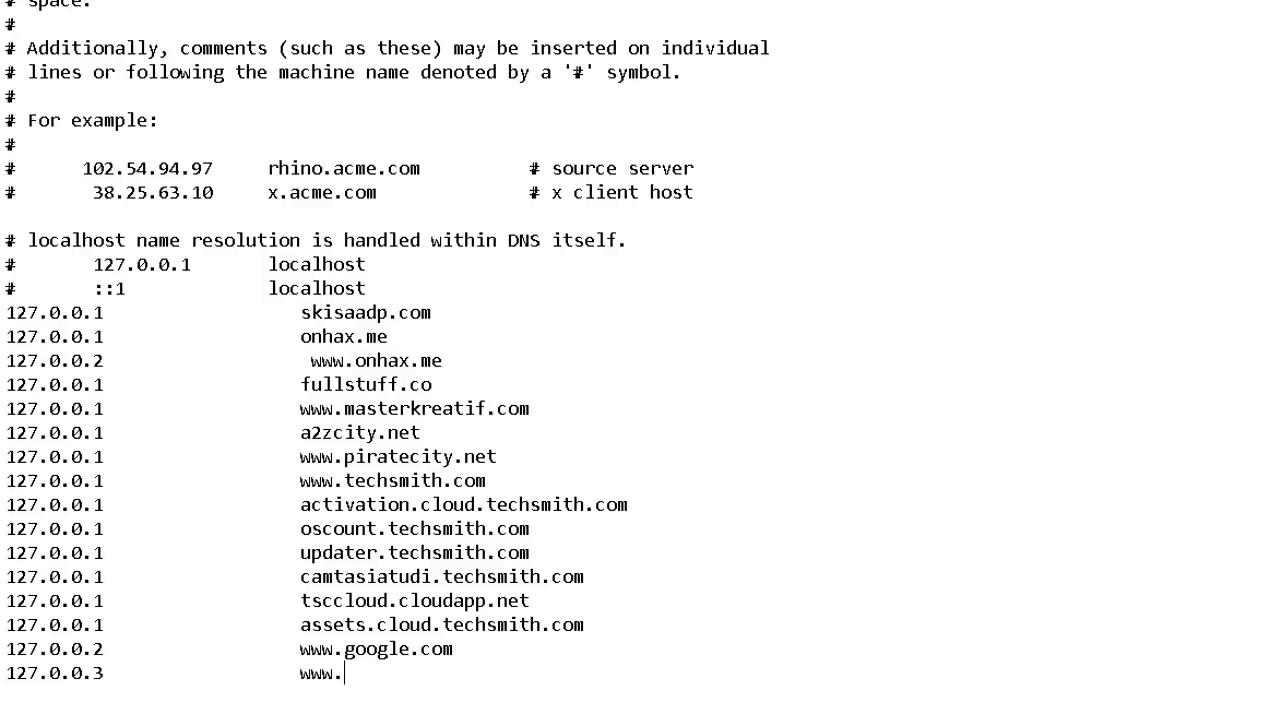
{"action": "type", "text": "youtube.com"}
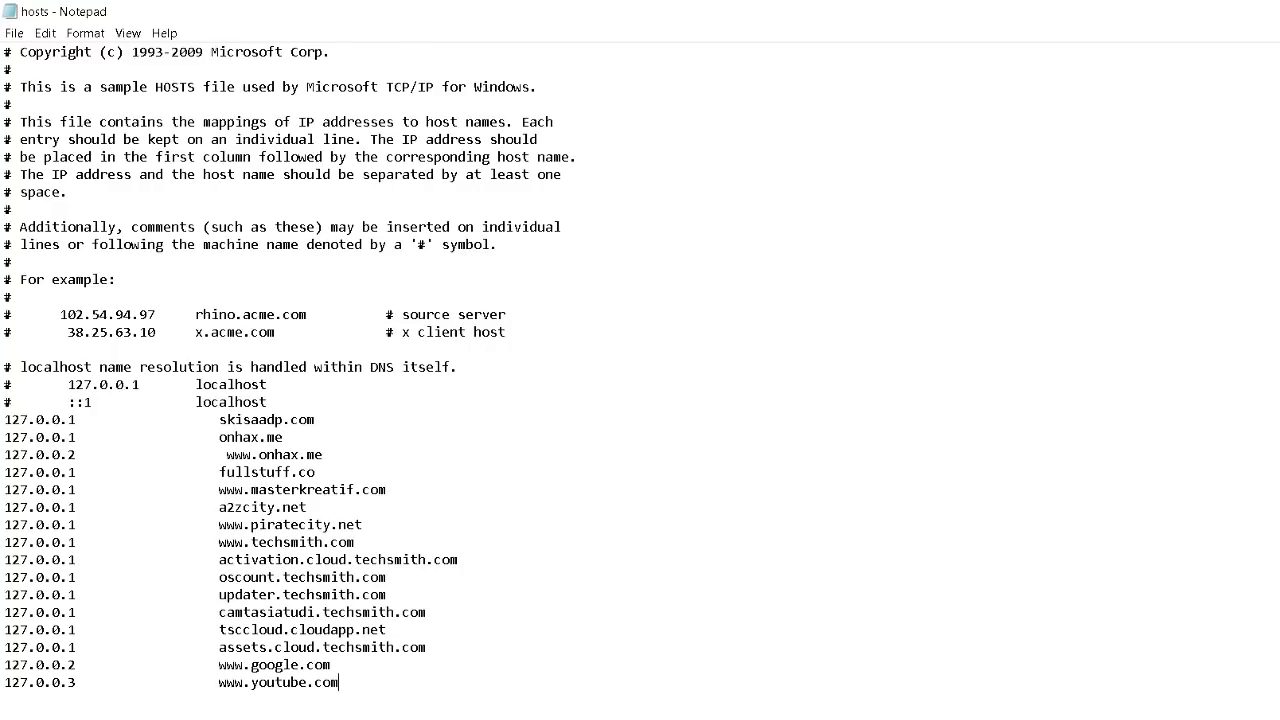
Restore the hosts window to a smaller size and start saving a copy of the file with the Desktop as its destination
{"action": "key", "text": "super+Down"}
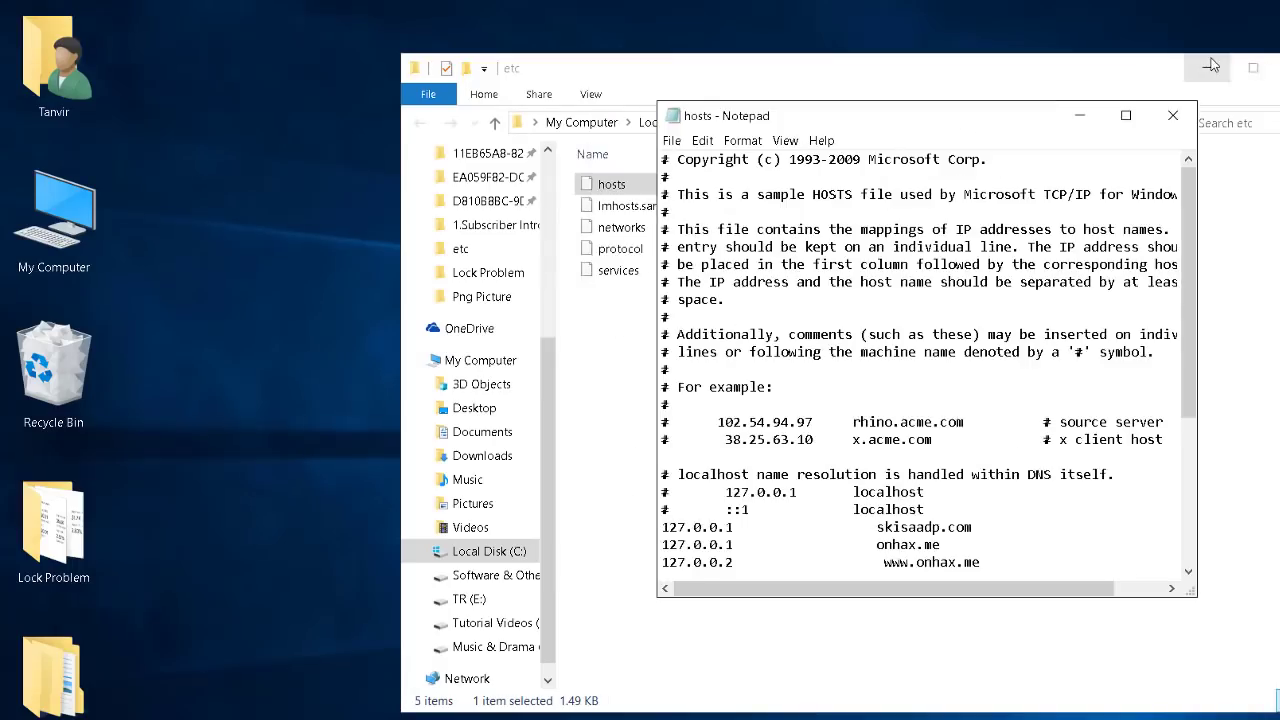
{"action": "left_click_drag", "start_coordinate": [960, 120], "coordinate": [1046, 144]}
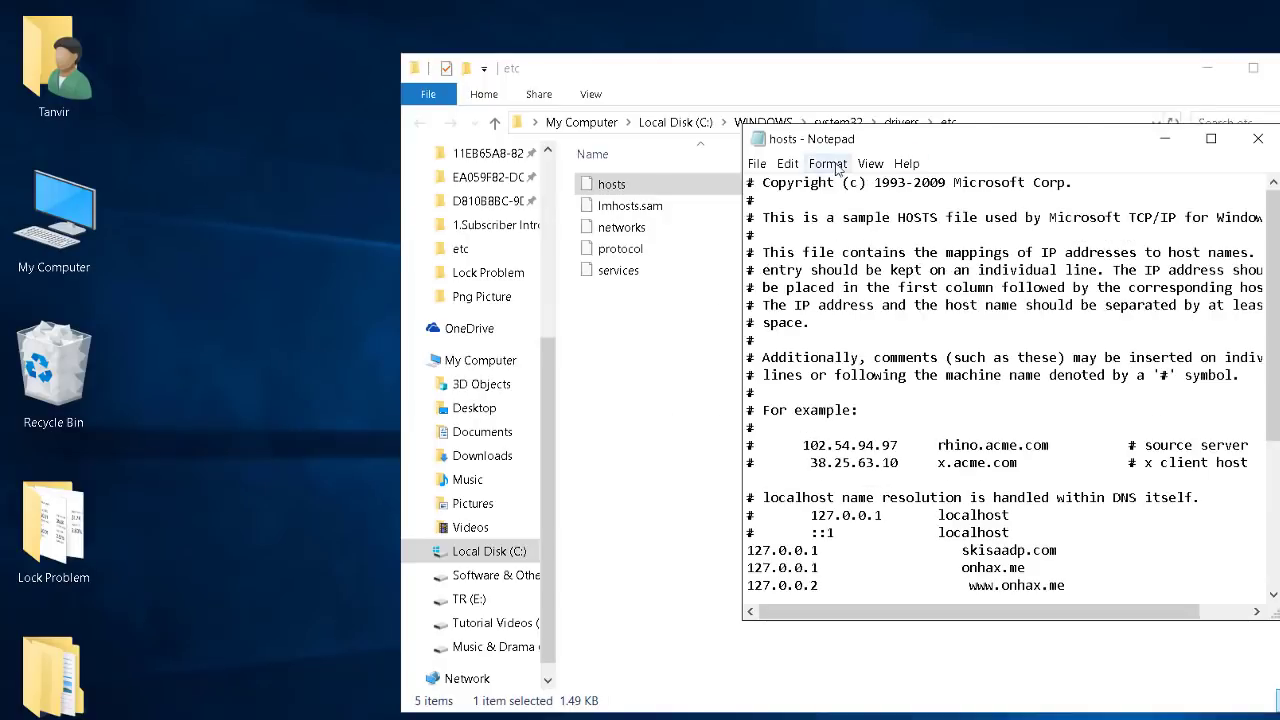
{"action": "left_click", "coordinate": [757, 166]}
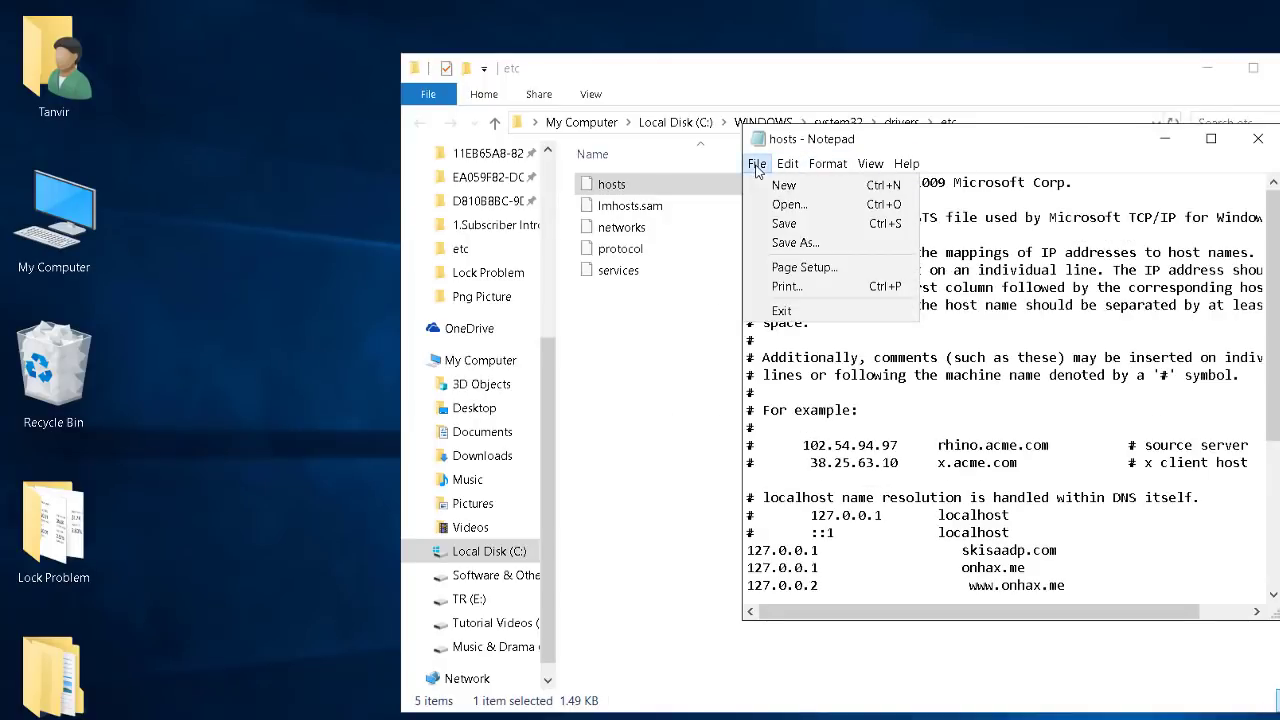
{"action": "left_click", "coordinate": [796, 243]}
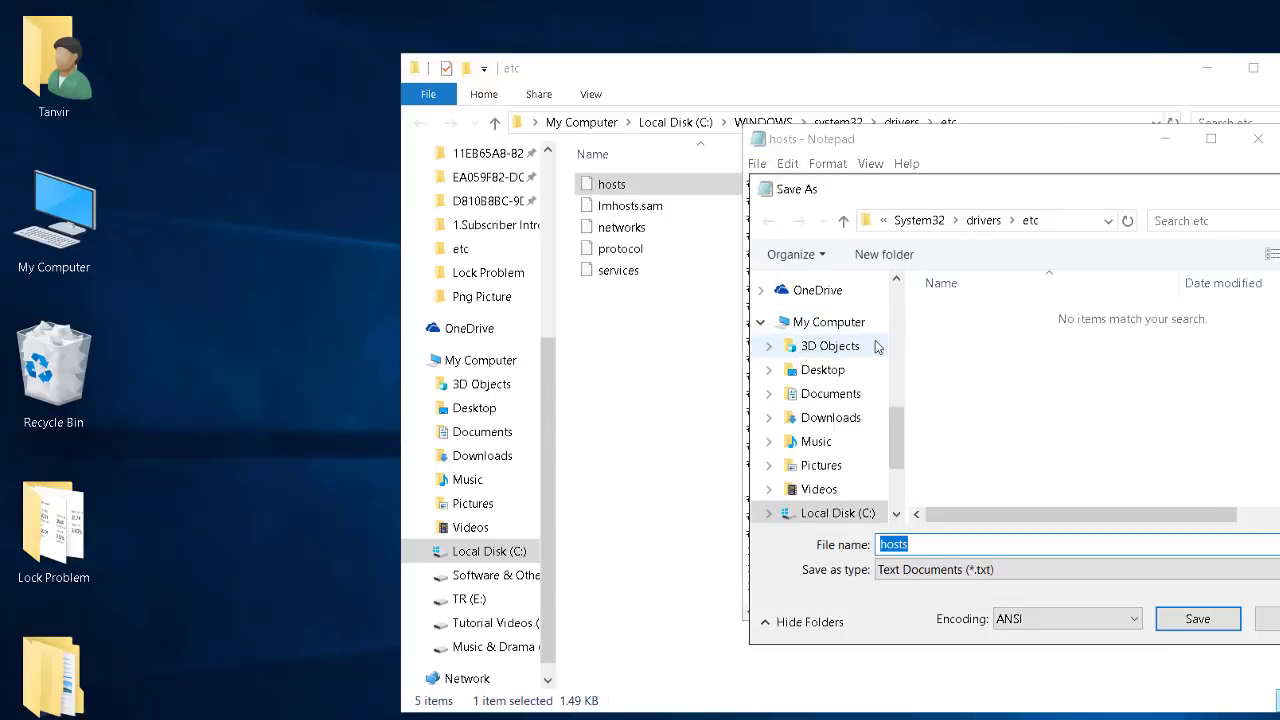
{"action": "left_click_drag", "start_coordinate": [1004, 191], "coordinate": [771, 125]}
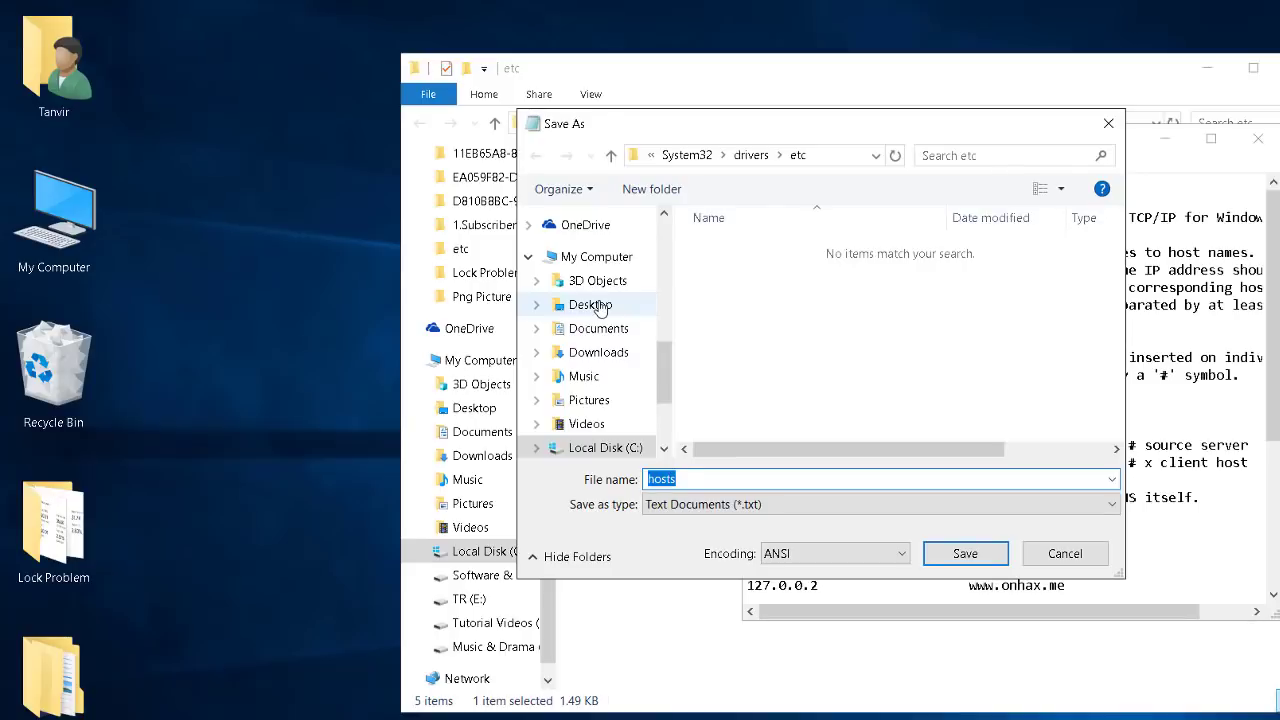
{"action": "left_click", "coordinate": [598, 308]}
Name the copy hosts].txt, save it as a text document and close the file
{"action": "left_click", "coordinate": [683, 481]}
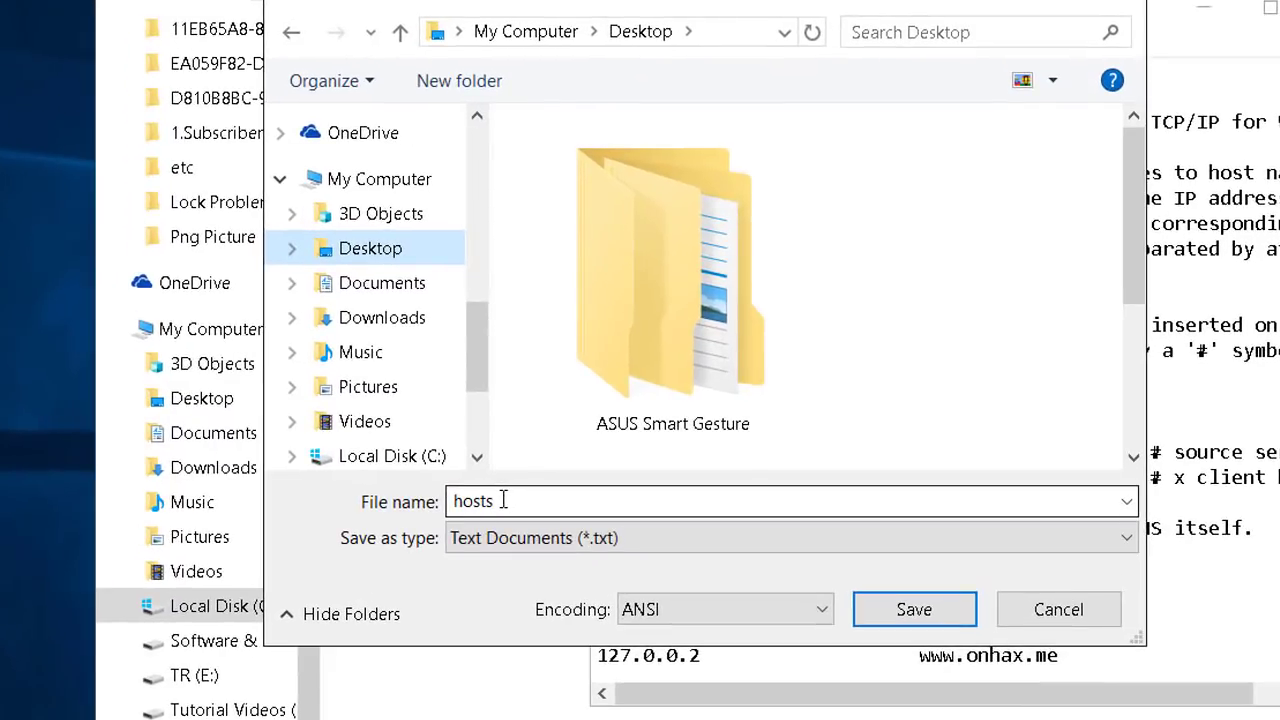
{"action": "double_click", "coordinate": [683, 478]}
{"action": "left_click", "coordinate": [515, 500]}
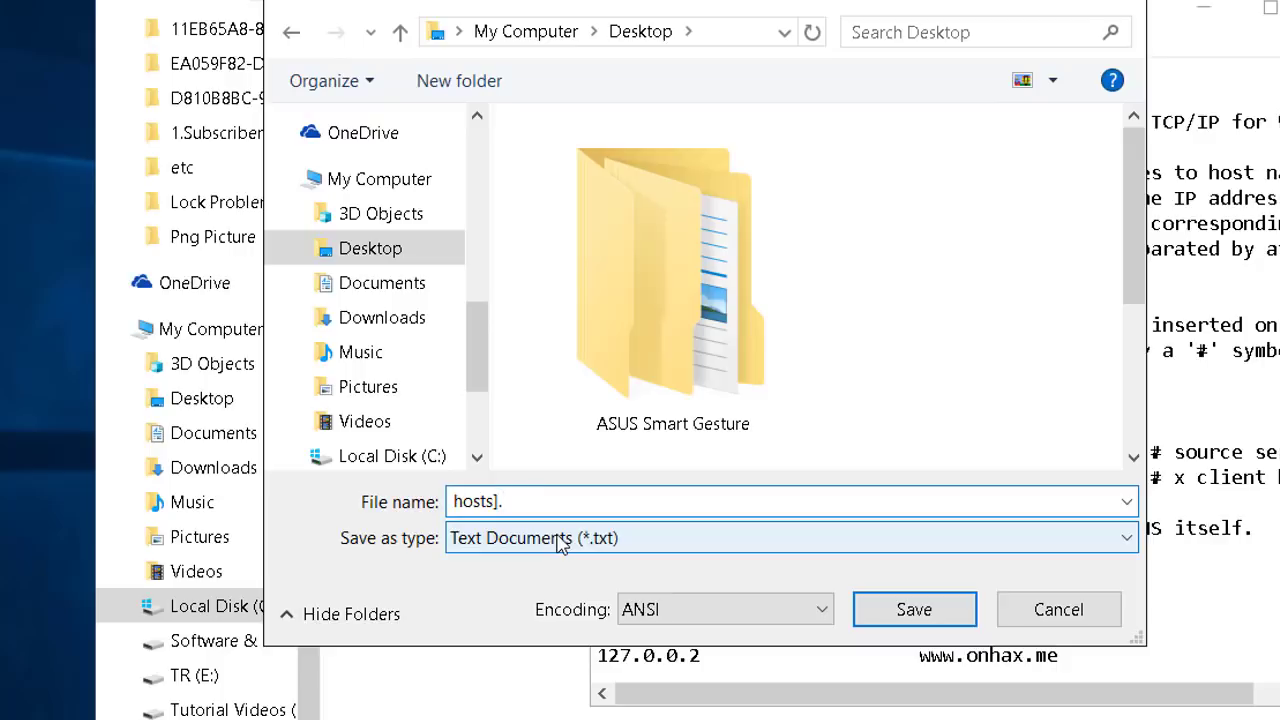
{"action": "type", "text": "].txt"}
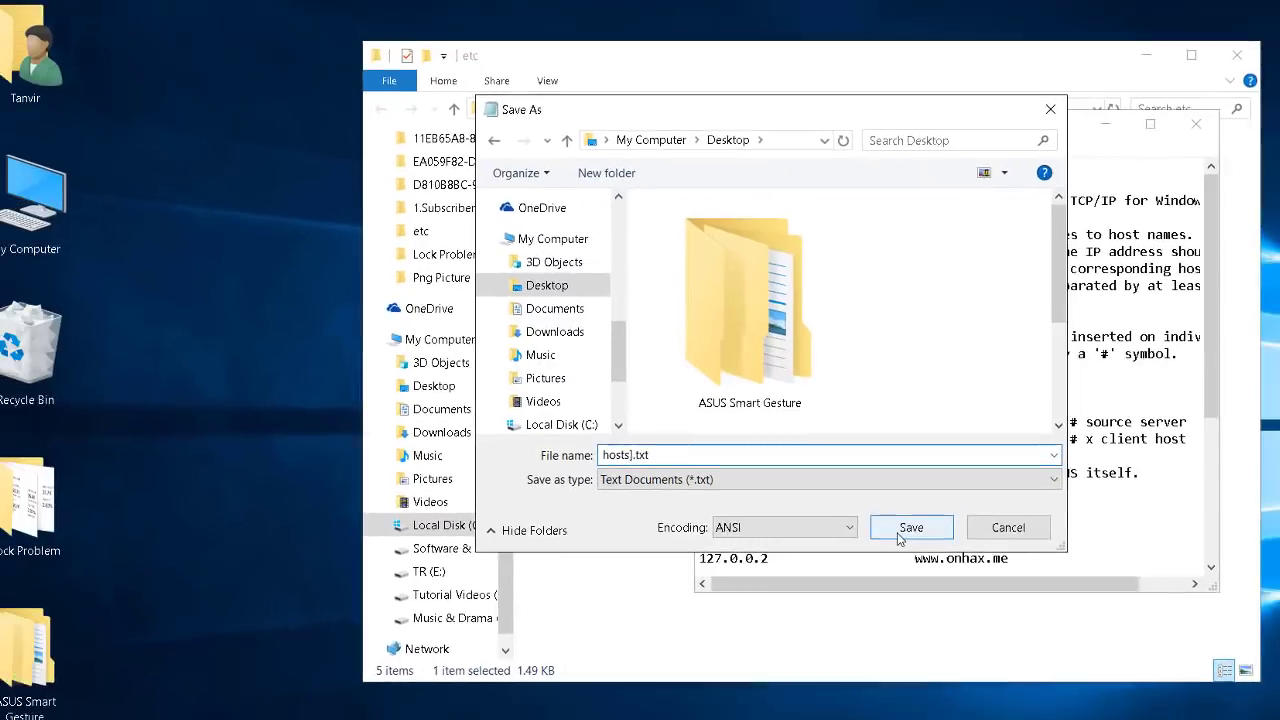
{"action": "left_click", "coordinate": [914, 609]}
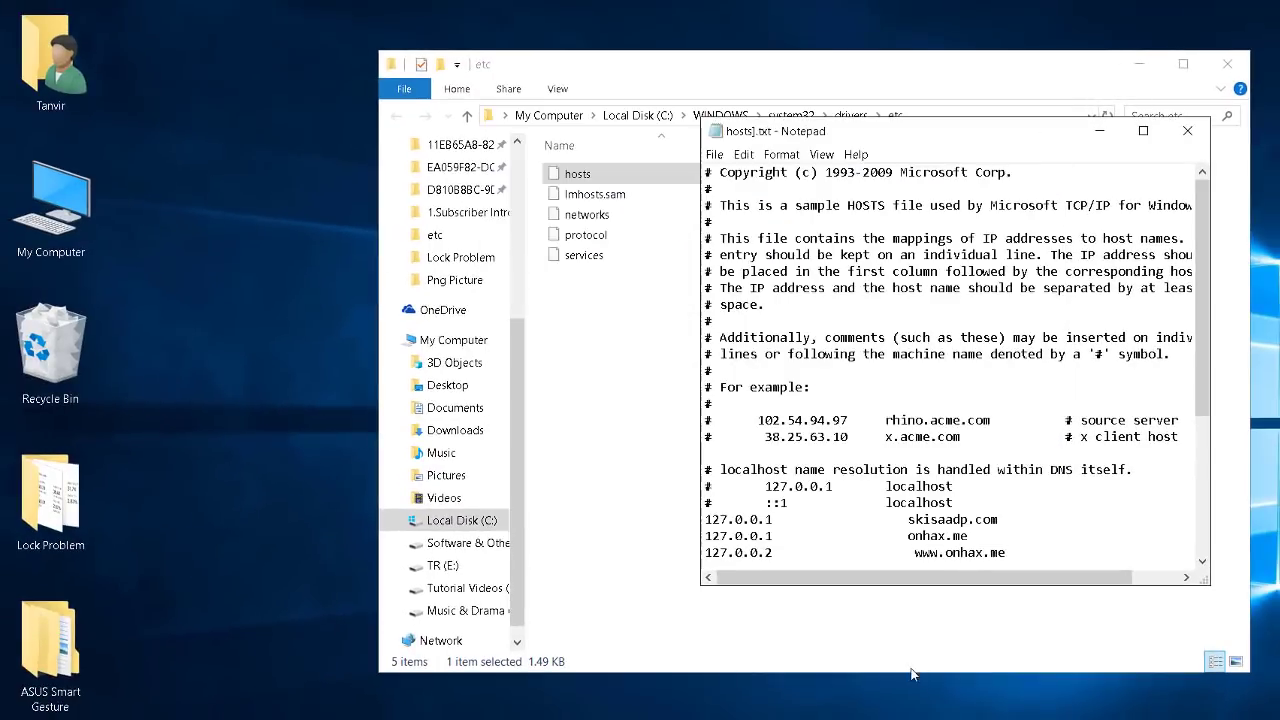
{"action": "left_click", "coordinate": [1187, 134]}
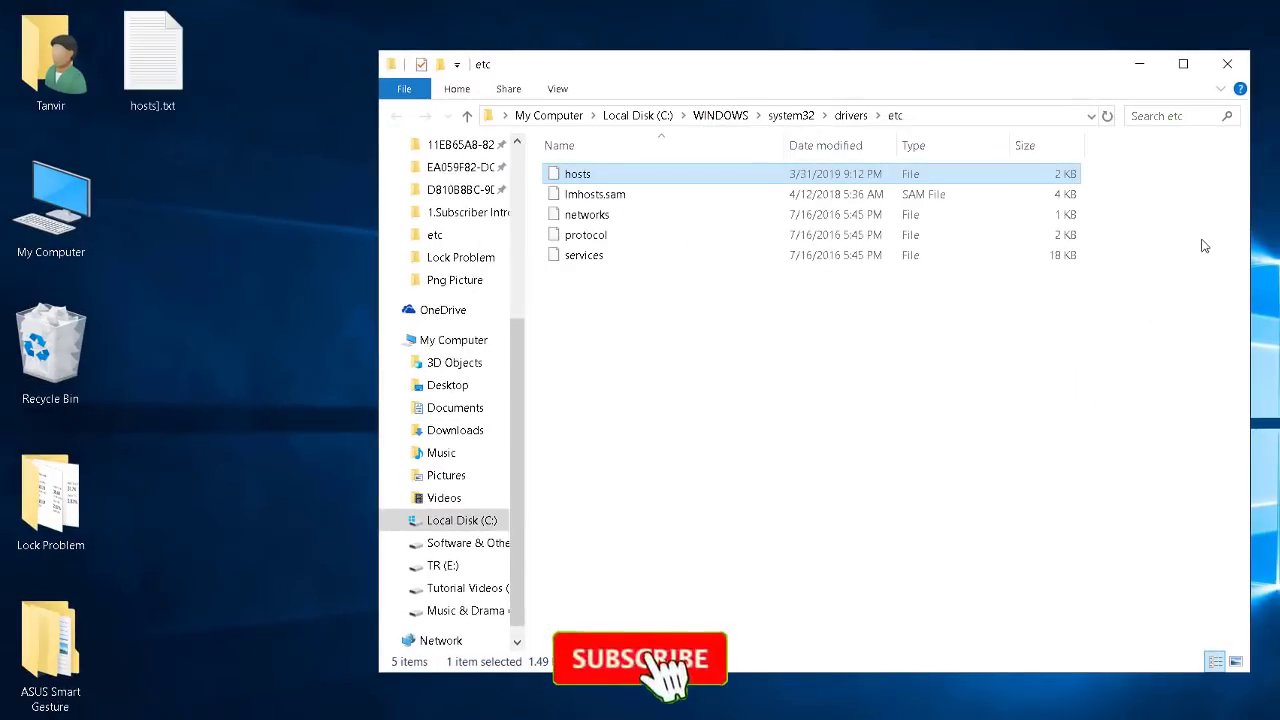
Move hosts].txt from the Desktop into the etc folder, granting administrator permission for the move
{"action": "left_click_drag", "start_coordinate": [886, 91], "coordinate": [1056, 47]}
{"action": "left_click", "coordinate": [182, 162]}
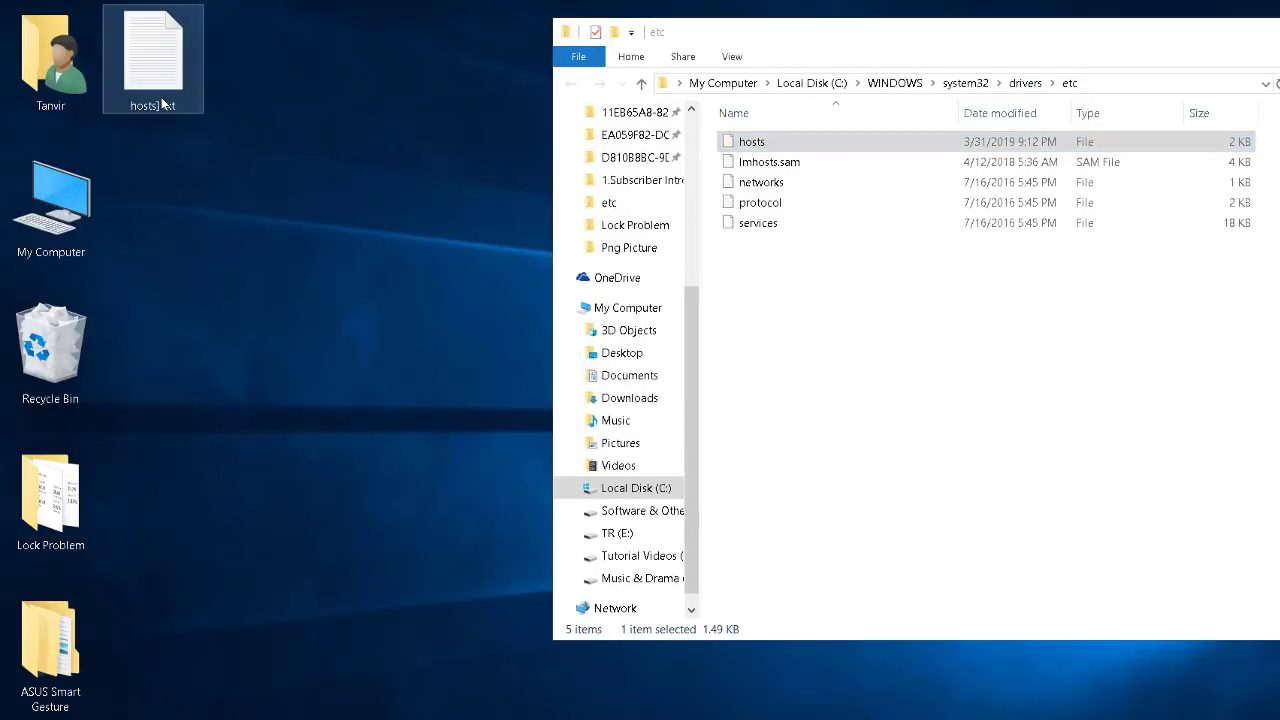
{"action": "mouse_move", "coordinate": [166, 75]}
{"action": "left_mouse_down"}
{"action": "mouse_move", "coordinate": [166, 178]}
{"action": "mouse_move", "coordinate": [173, 103]}
{"action": "mouse_move", "coordinate": [166, 143]}
{"action": "mouse_move", "coordinate": [157, 87]}
{"action": "left_mouse_up"}
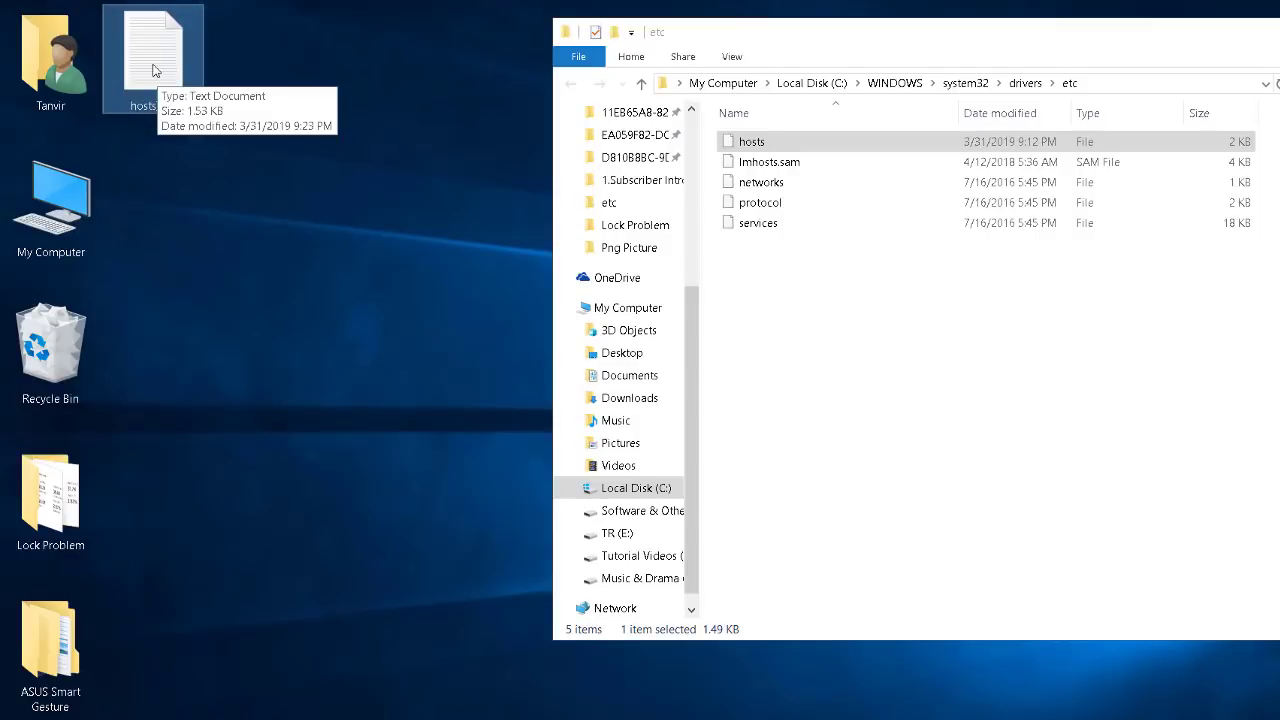
{"action": "right_click", "coordinate": [155, 66]}
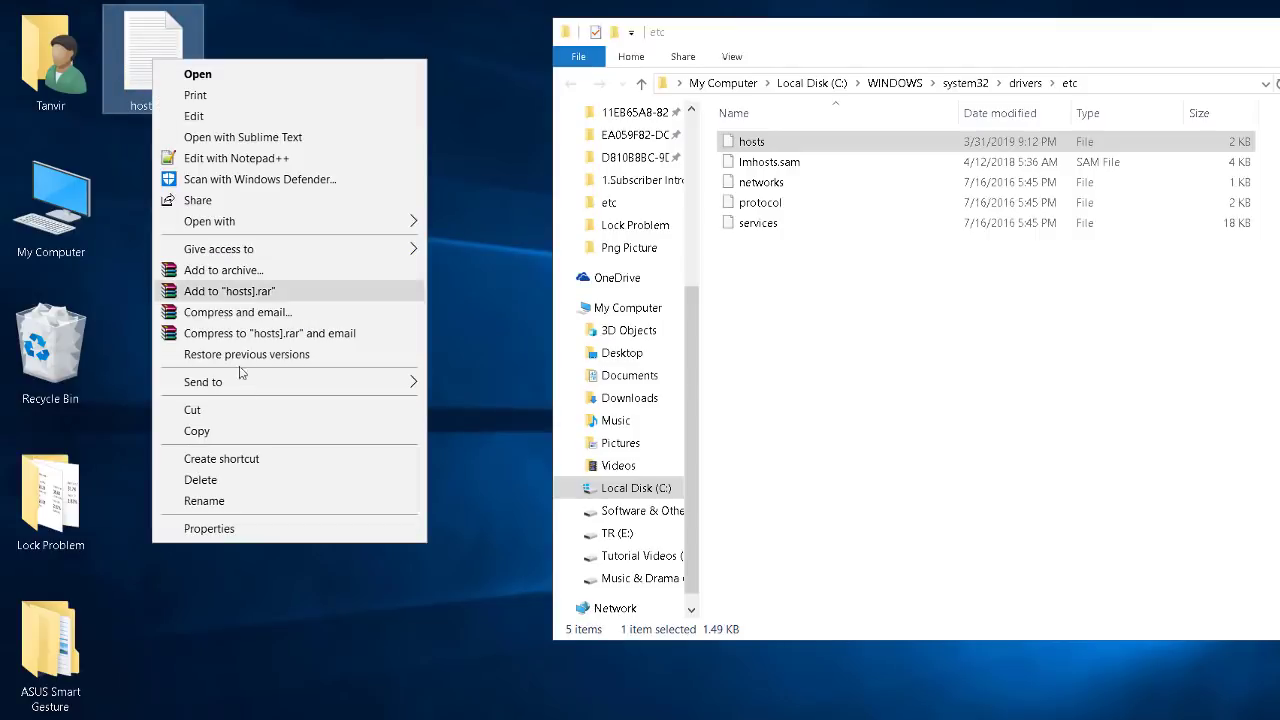
{"action": "left_click", "coordinate": [223, 410]}
{"action": "right_click", "coordinate": [820, 325]}
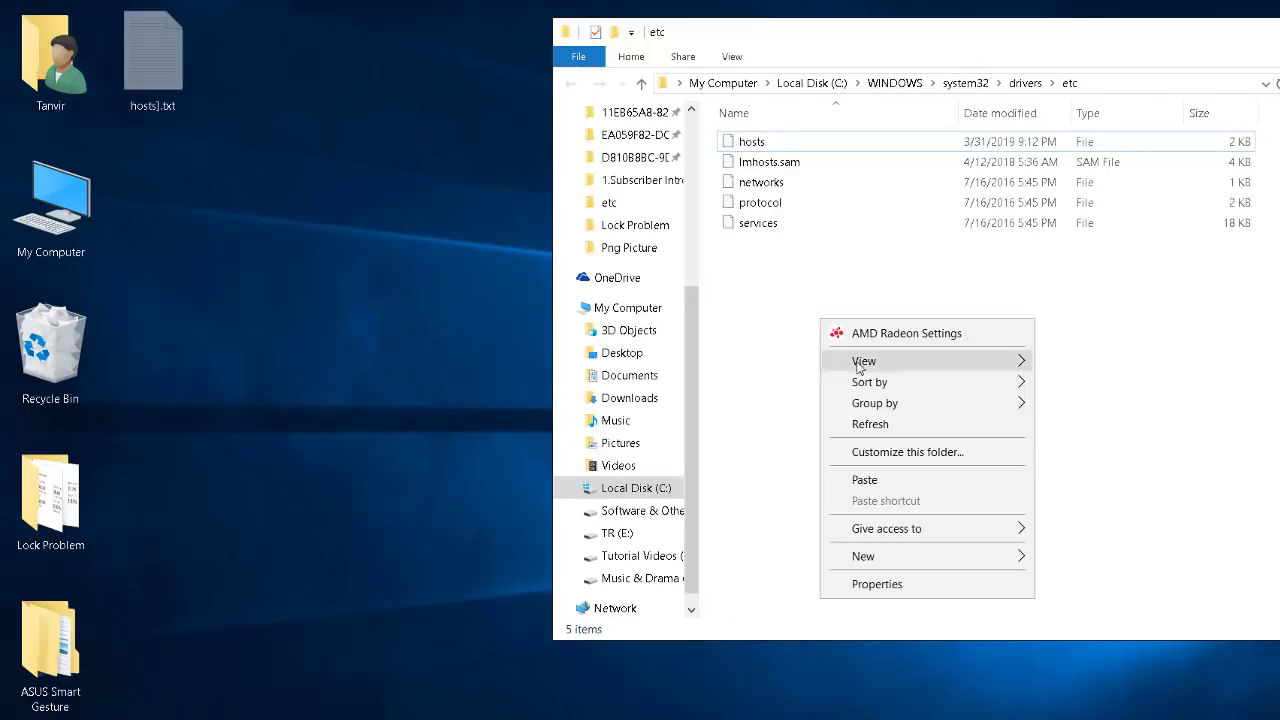
{"action": "left_click_drag", "start_coordinate": [760, 32], "coordinate": [525, 35]}
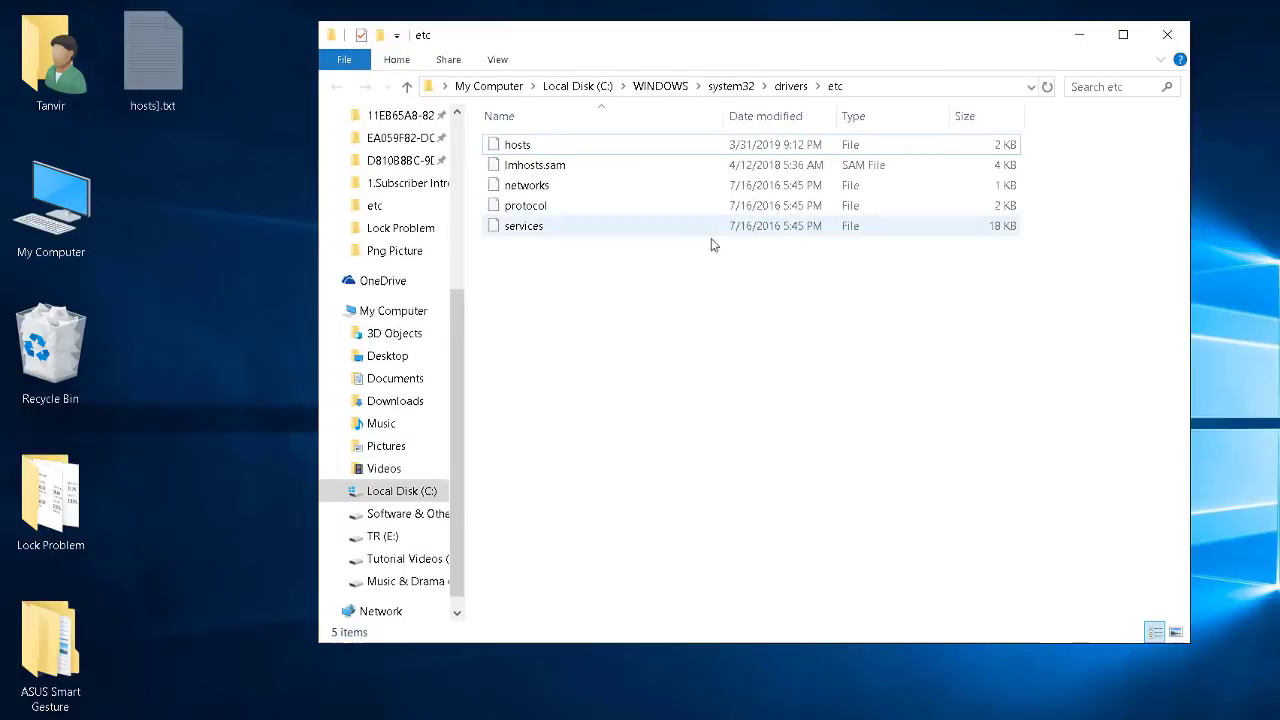
{"action": "right_click", "coordinate": [591, 305]}
{"action": "left_click", "coordinate": [643, 464]}
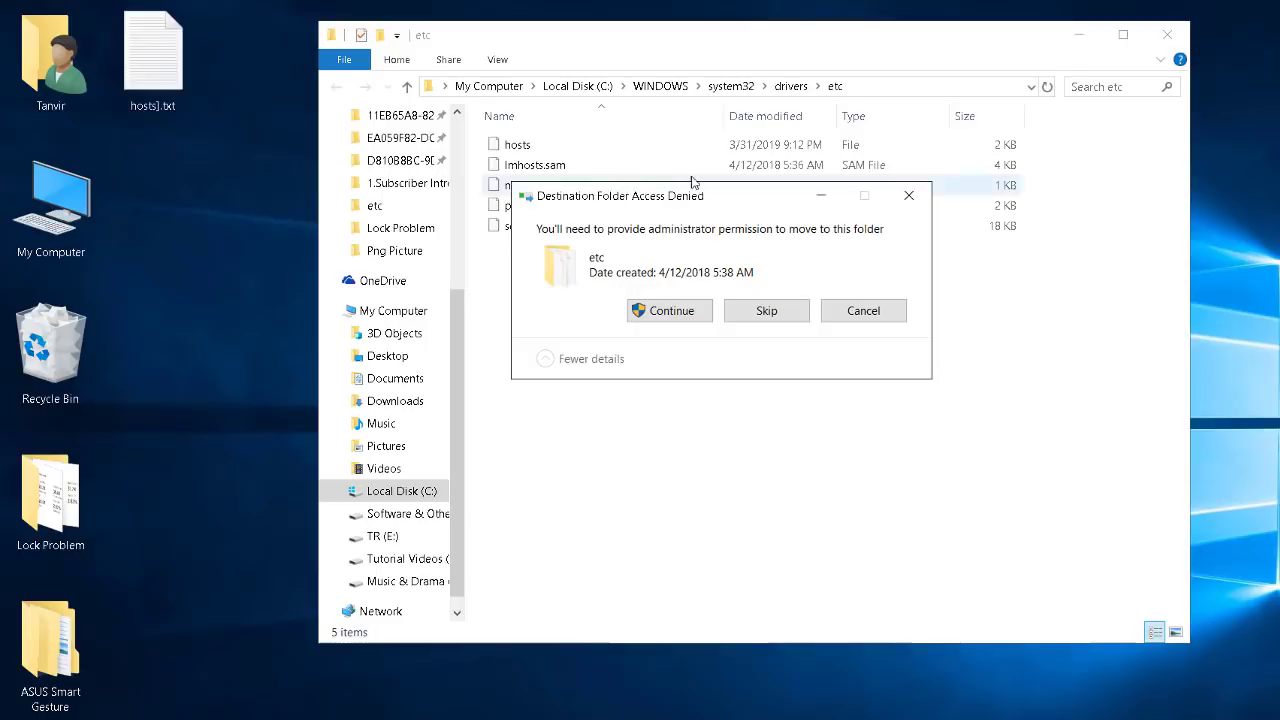
{"action": "left_click_drag", "start_coordinate": [749, 206], "coordinate": [769, 317]}
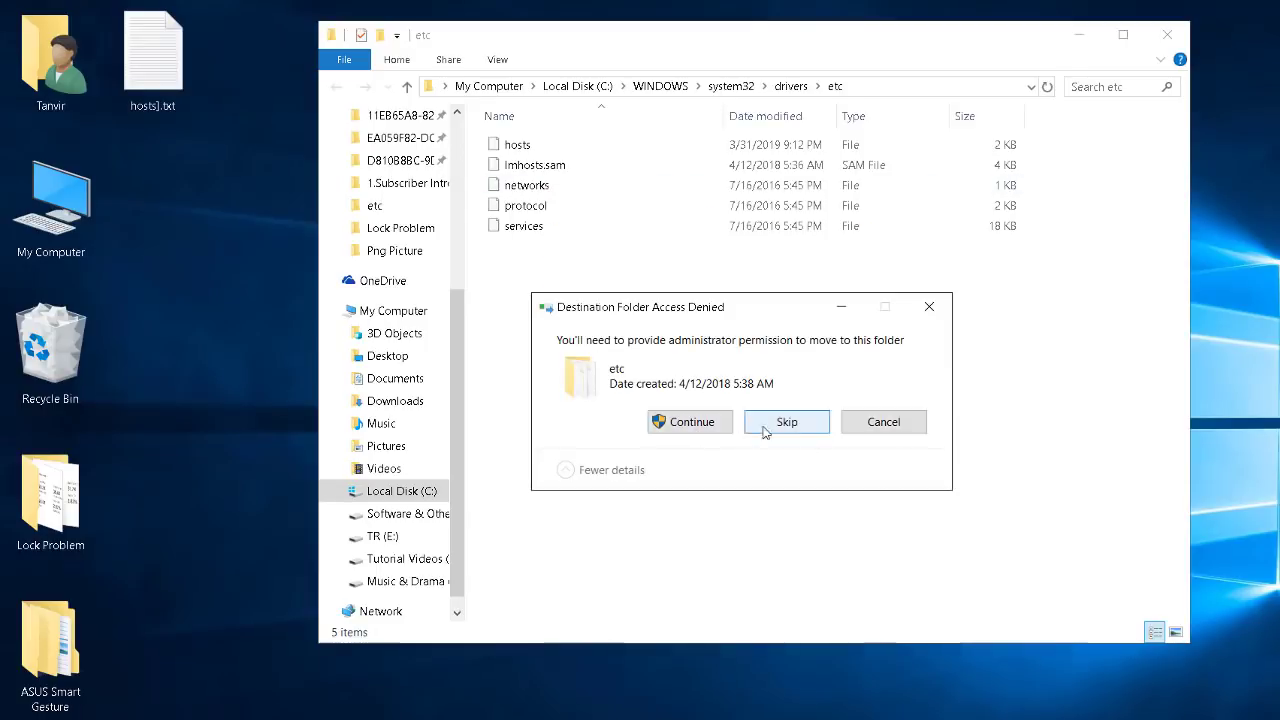
{"action": "left_click", "coordinate": [688, 421]}
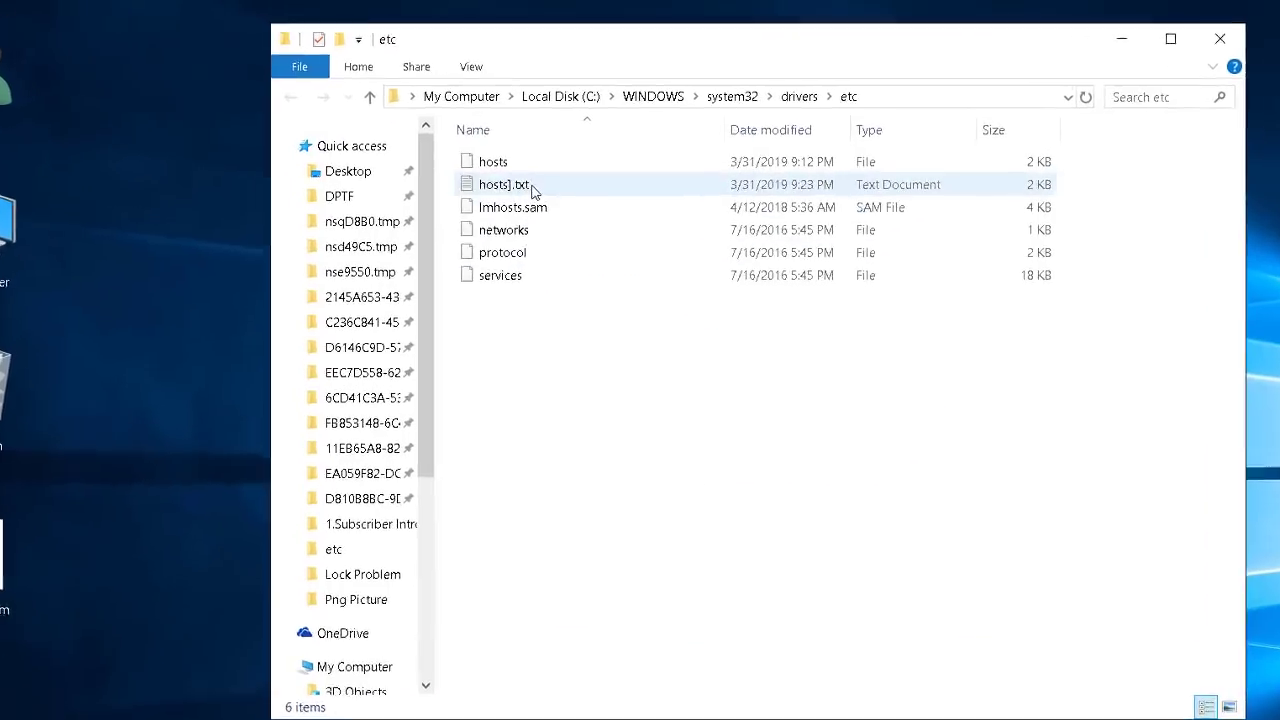
Delete the old hosts file, the one without an extension, from the etc folder
{"action": "left_click", "coordinate": [540, 165]}
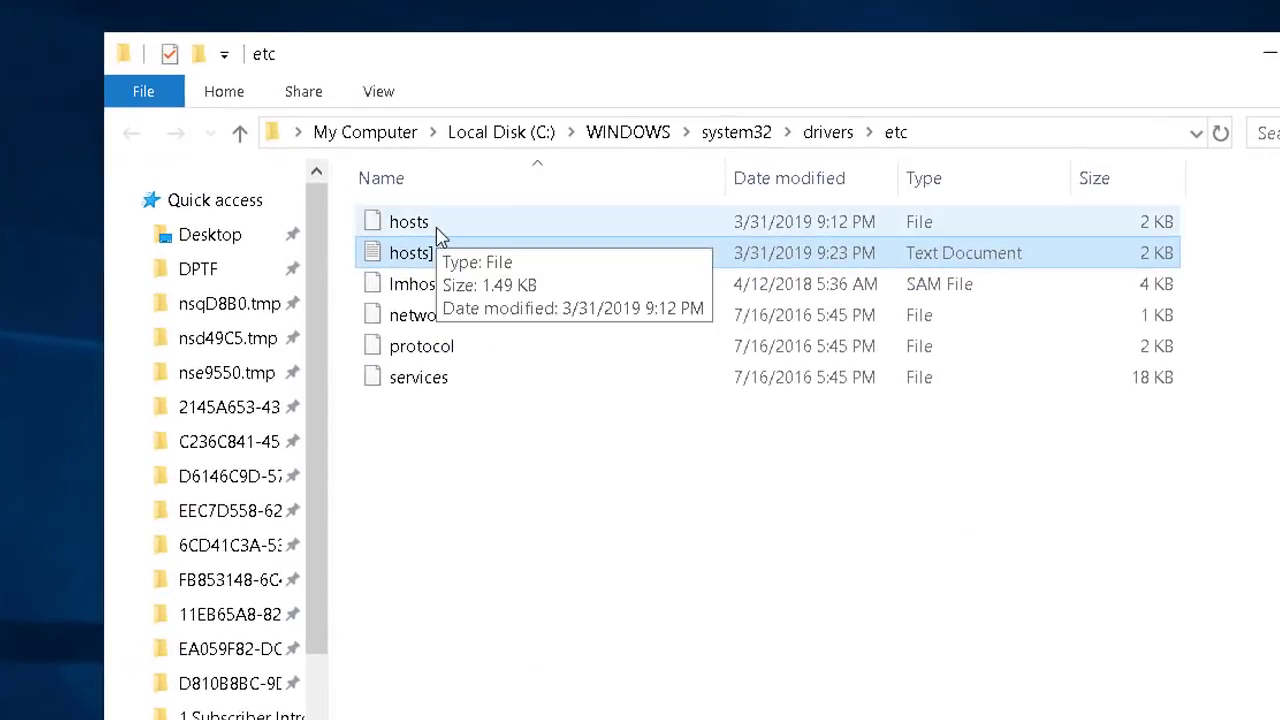
{"action": "left_click", "coordinate": [438, 226]}
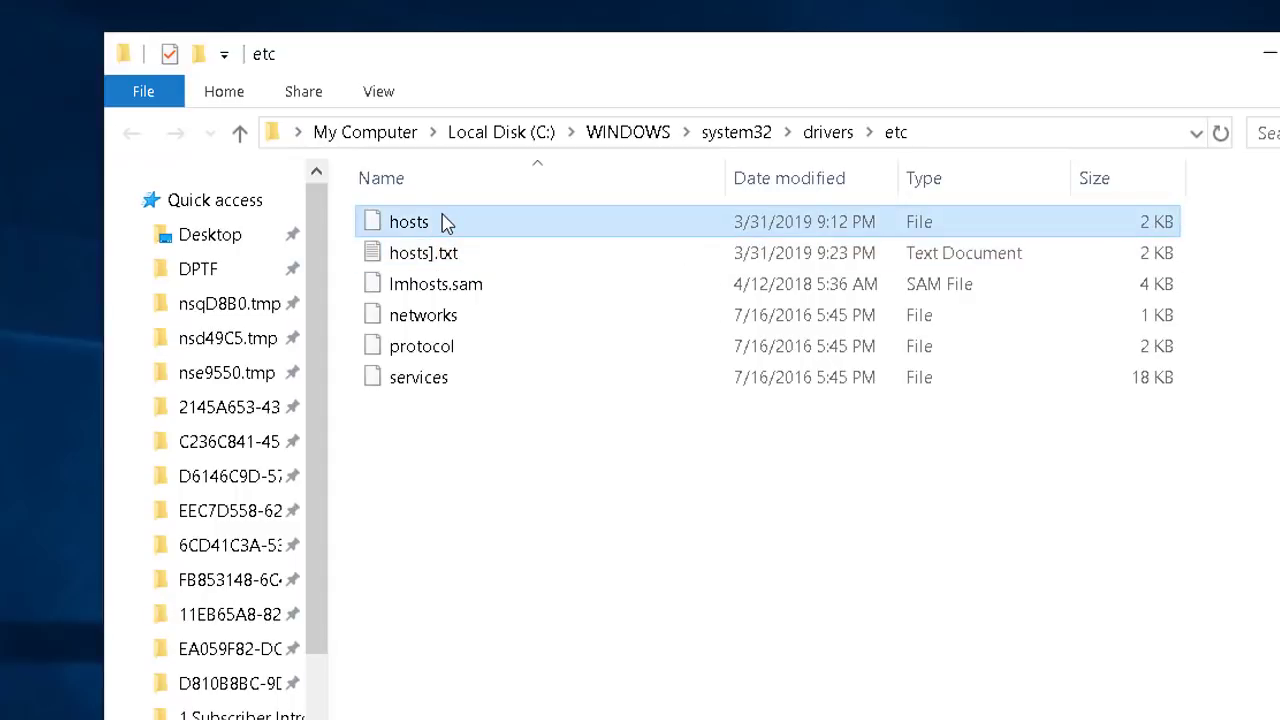
{"action": "key", "text": "Delete"}
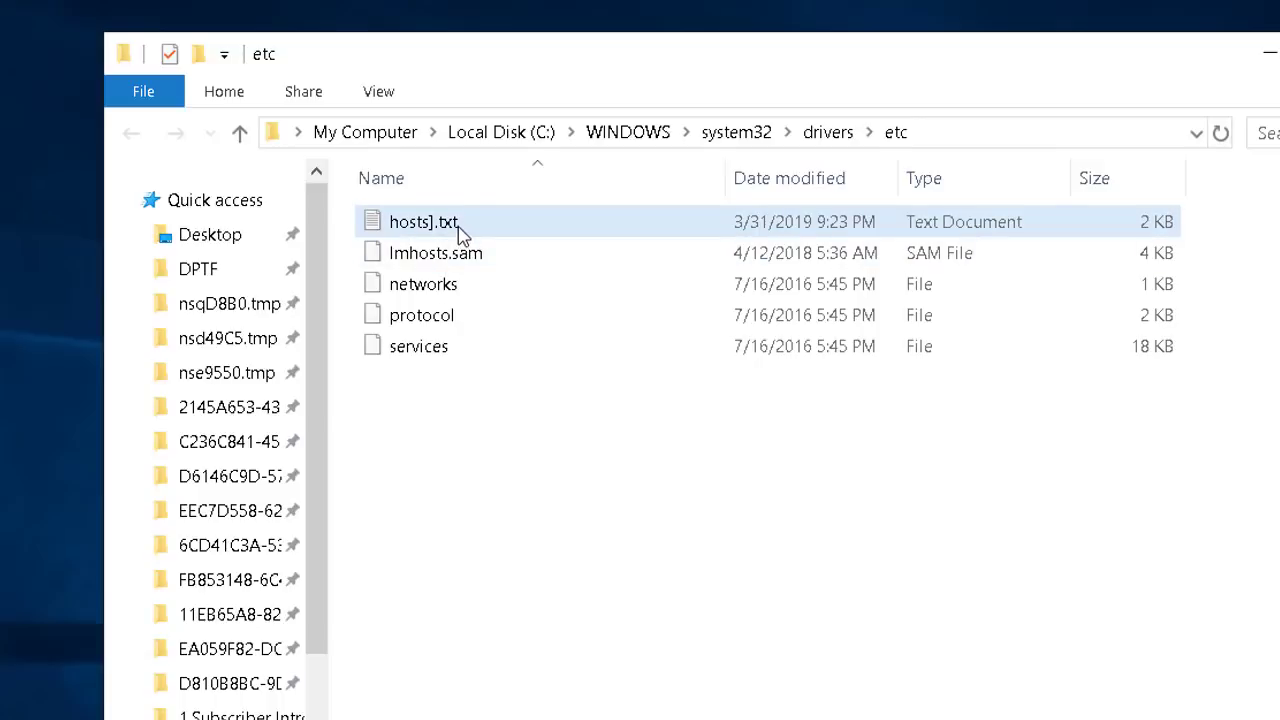
Rename hosts].txt in the etc folder to hosts, removing the bracket and the .txt extension, and accept the extension change
{"action": "left_click", "coordinate": [462, 230]}
{"action": "right_click", "coordinate": [462, 230]}
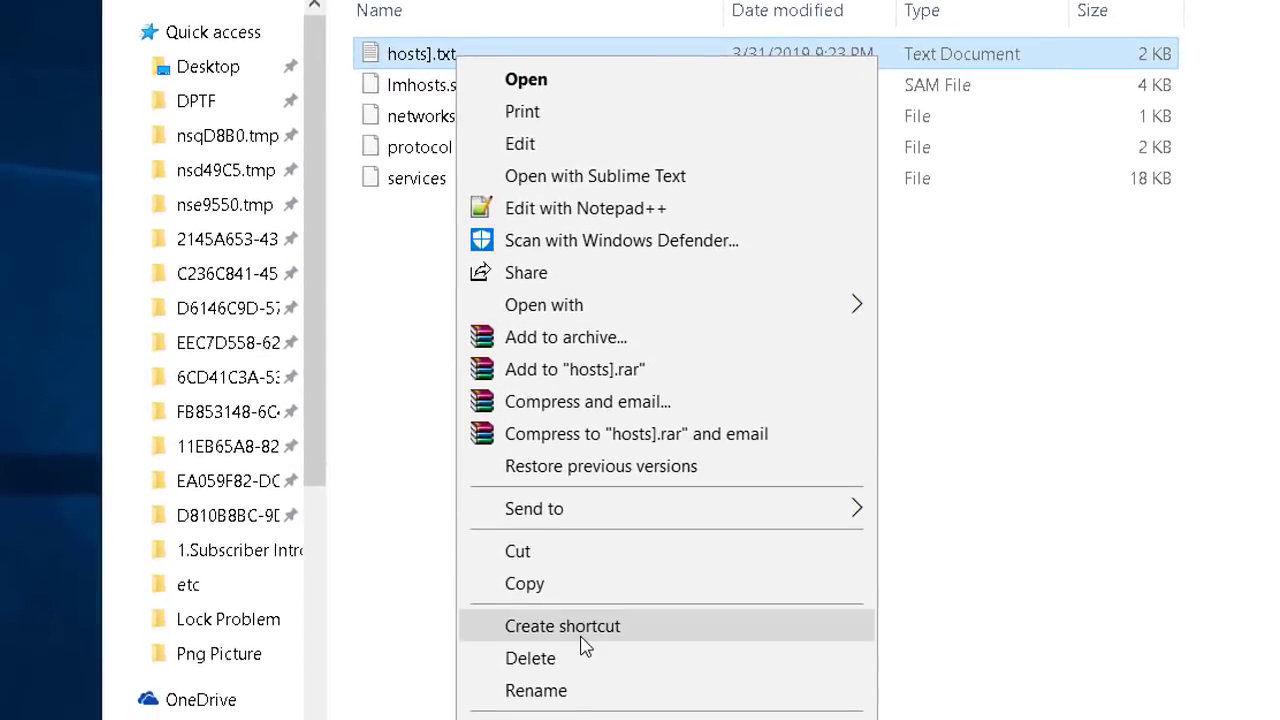
{"action": "left_click", "coordinate": [536, 690]}
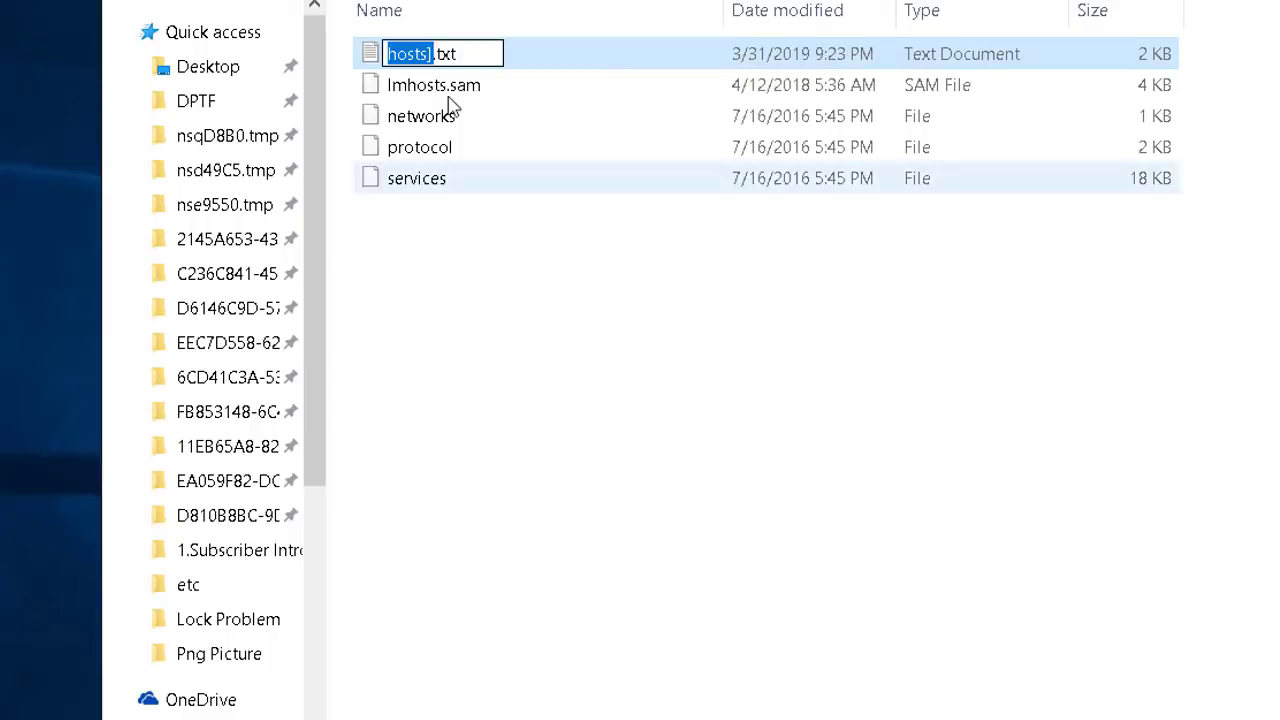
{"action": "key", "text": "End"}
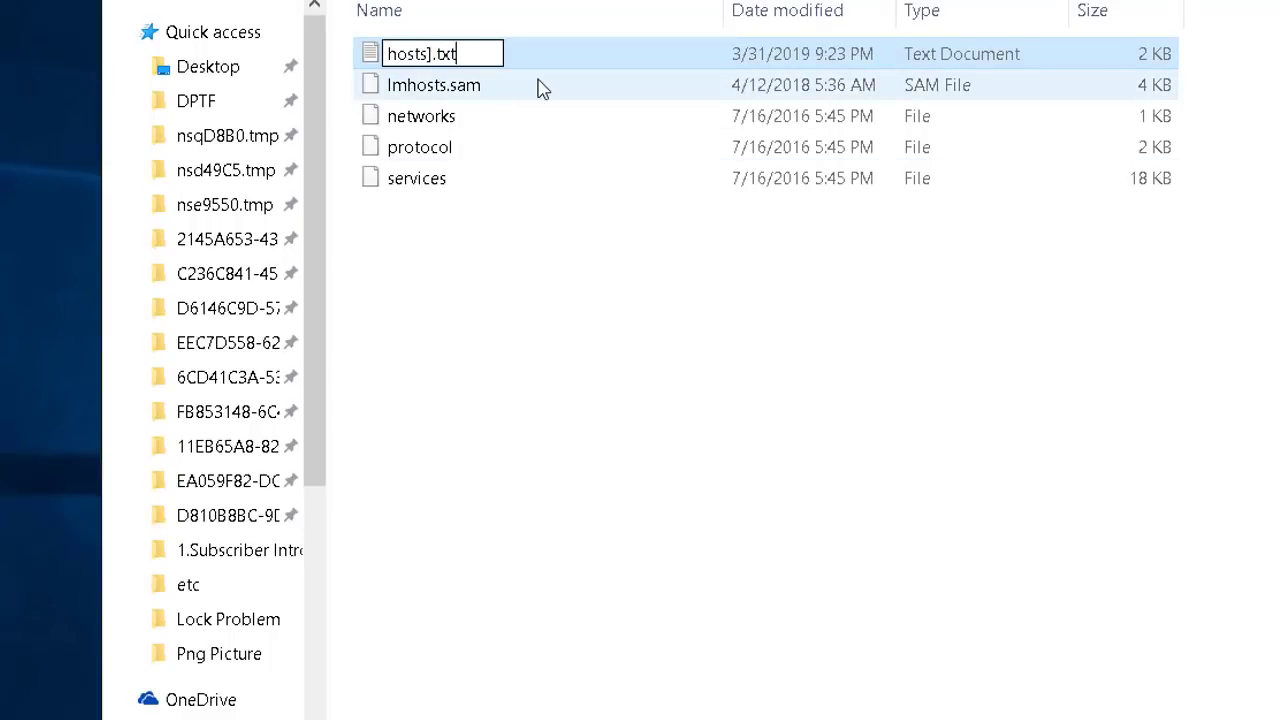
{"action": "key", "text": "BackSpace"}
{"action": "key", "text": "BackSpace"}
{"action": "key", "text": "BackSpace"}
{"action": "key", "text": "BackSpace"}
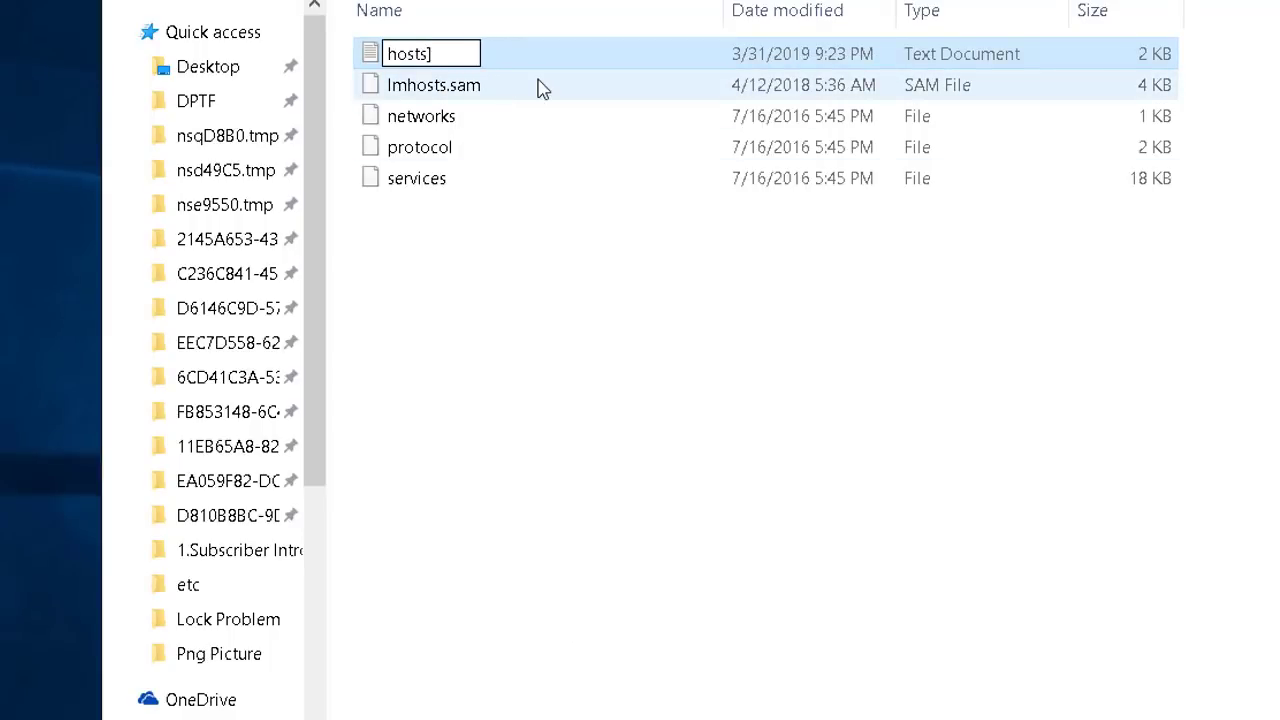
{"action": "key", "text": "BackSpace"}
{"action": "key", "text": "Return"}
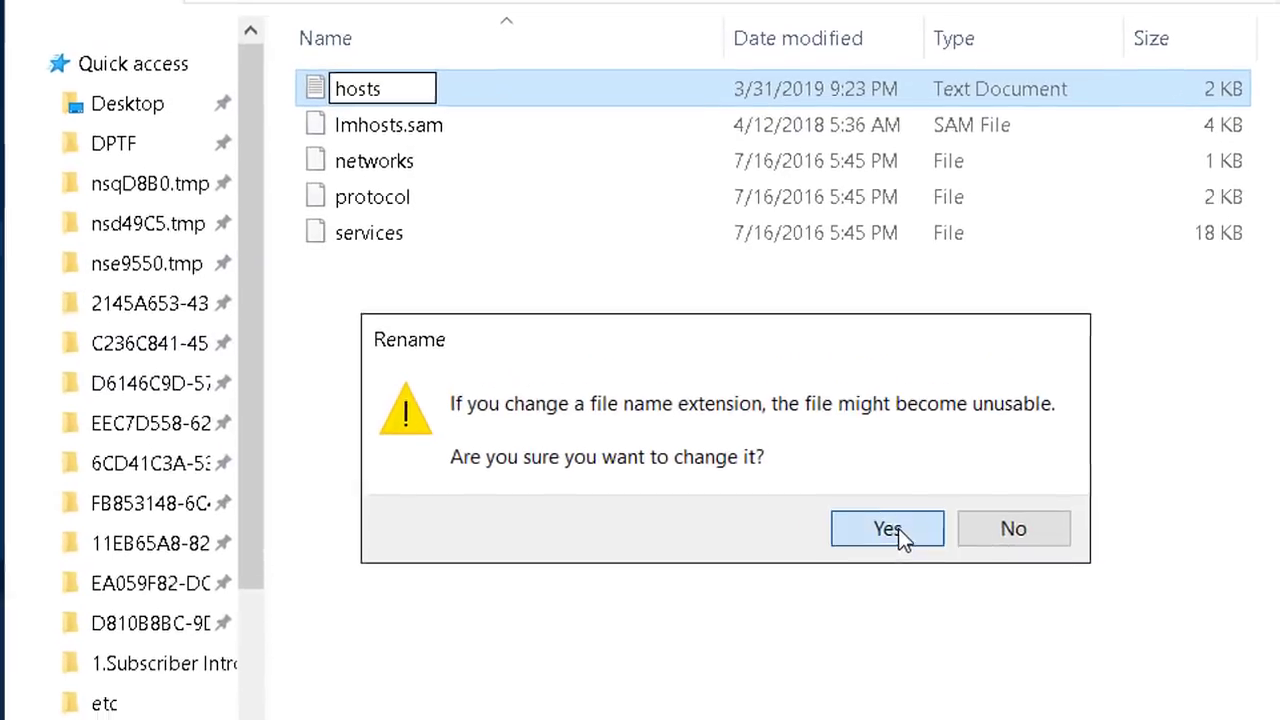
{"action": "left_click", "coordinate": [898, 528]}
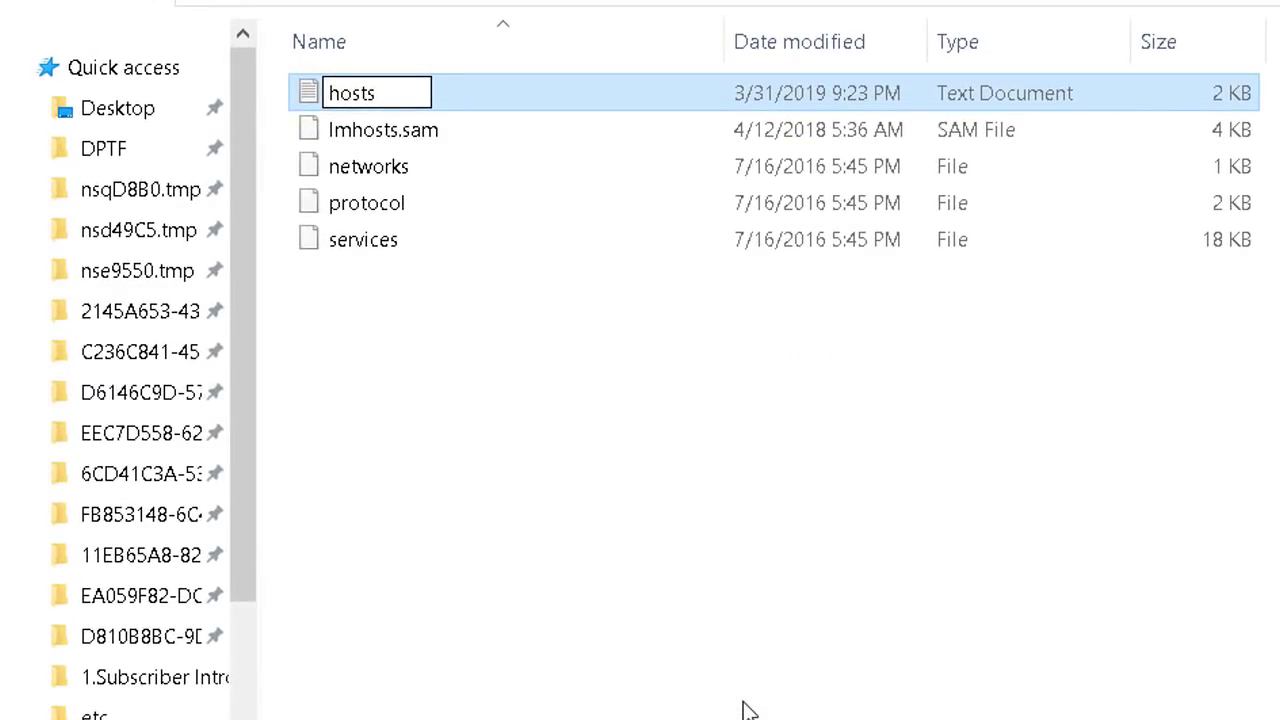
{"action": "left_click", "coordinate": [745, 706]}
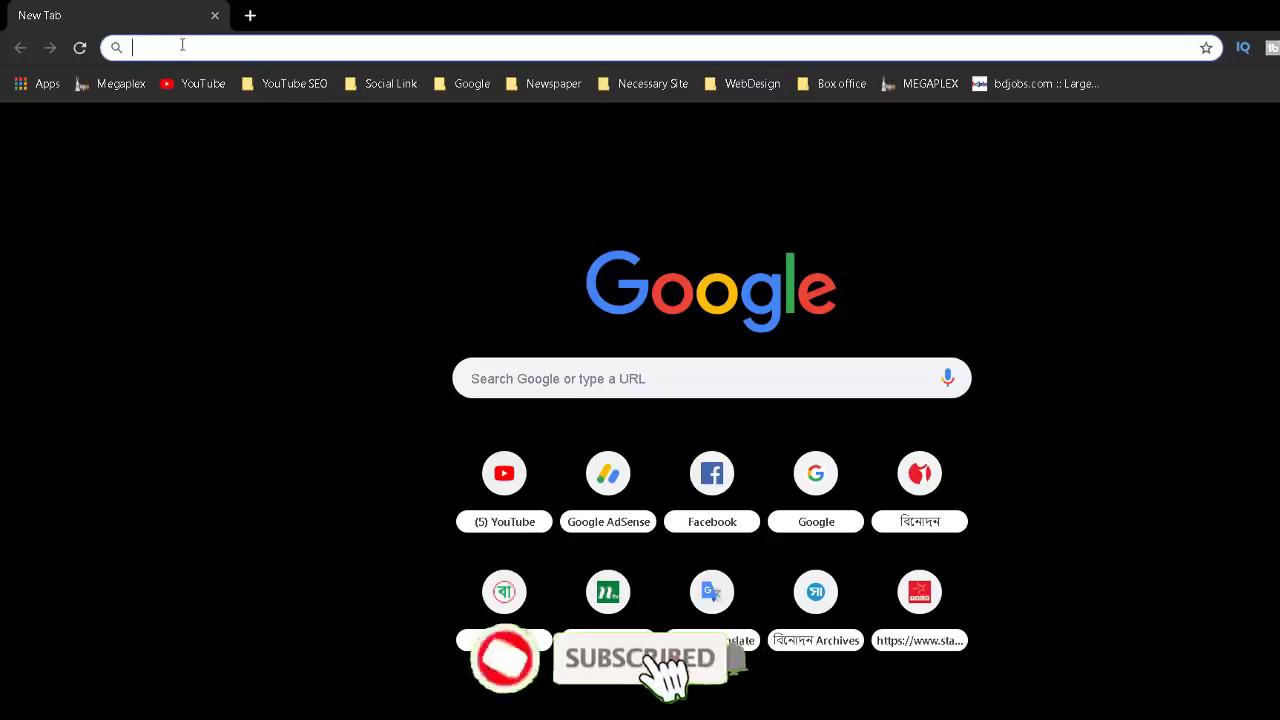
Switch to Chrome and open the bookmarked YouTube, Google and Facebook sites in separate tabs to test access to each
{"action": "left_click", "coordinate": [189, 83]}
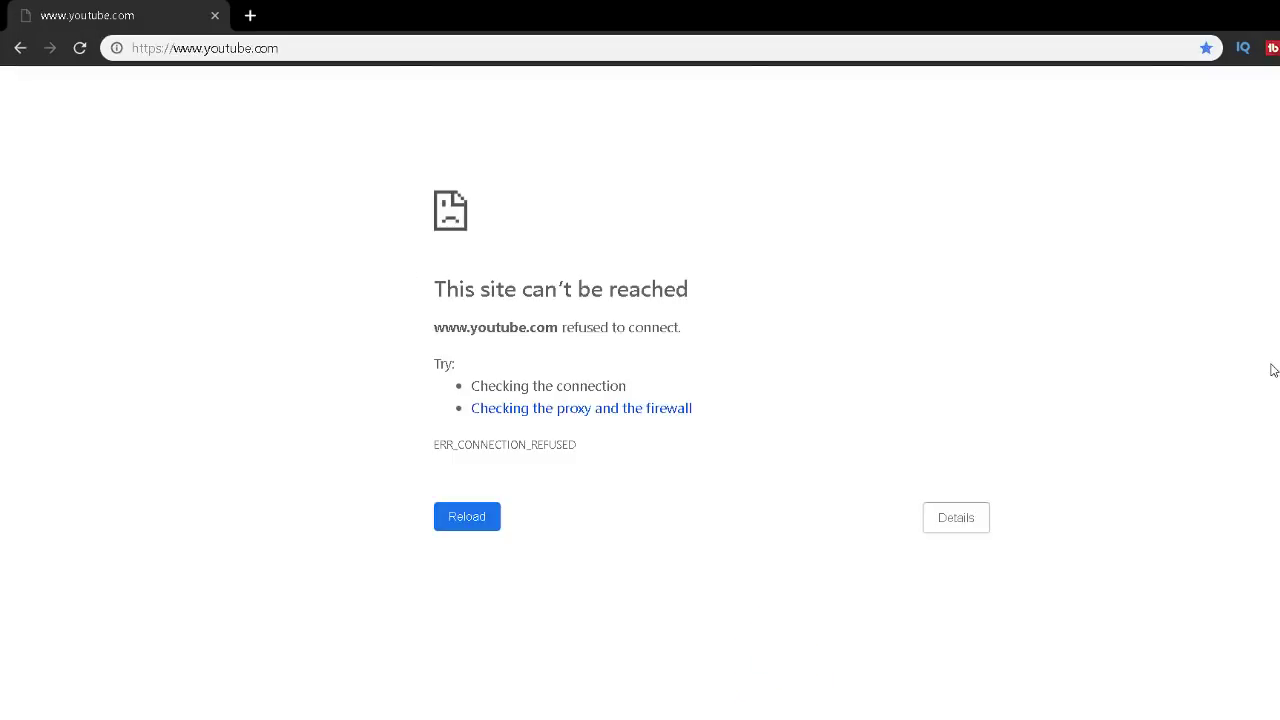
{"action": "left_click", "coordinate": [250, 15]}
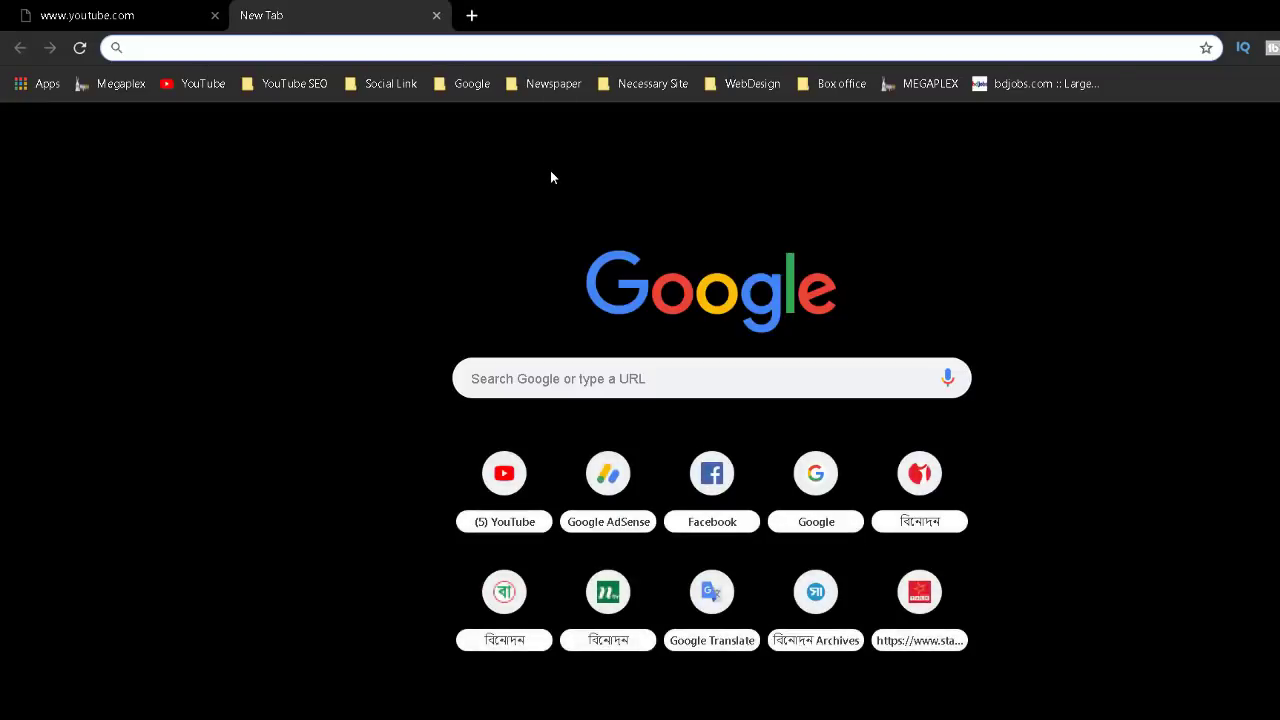
{"action": "left_click", "coordinate": [480, 86]}
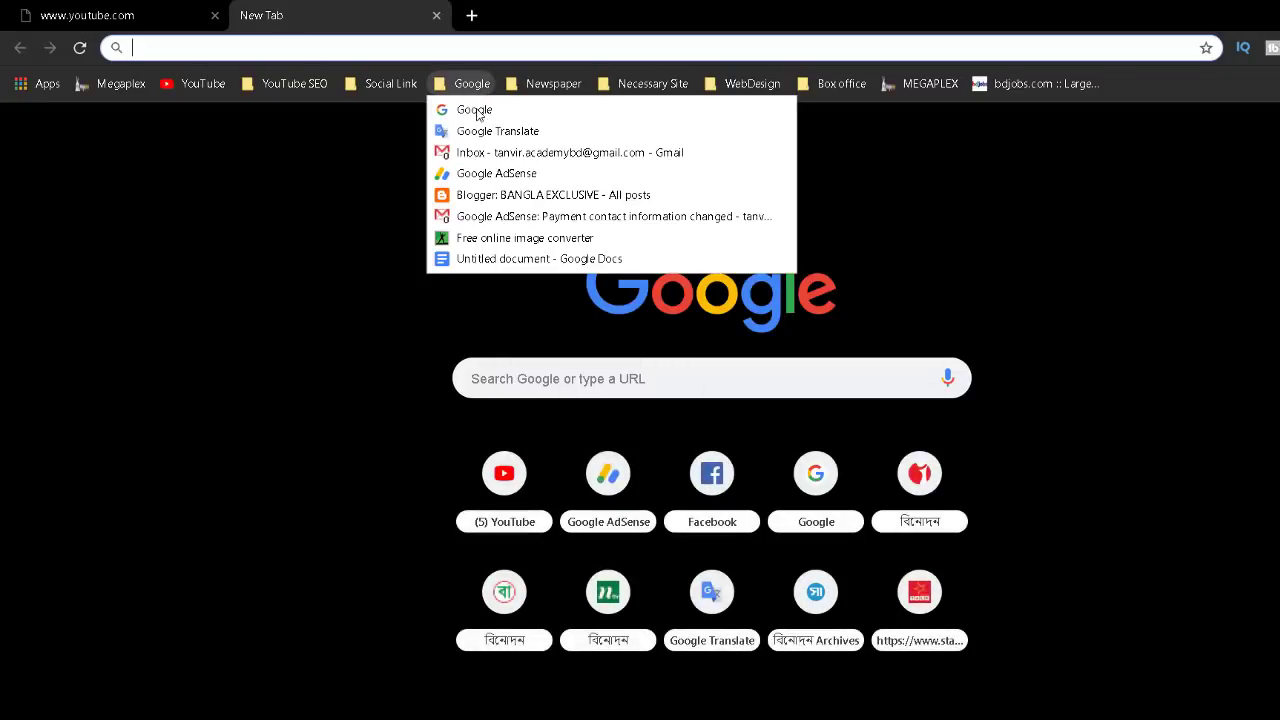
{"action": "left_click", "coordinate": [474, 110]}
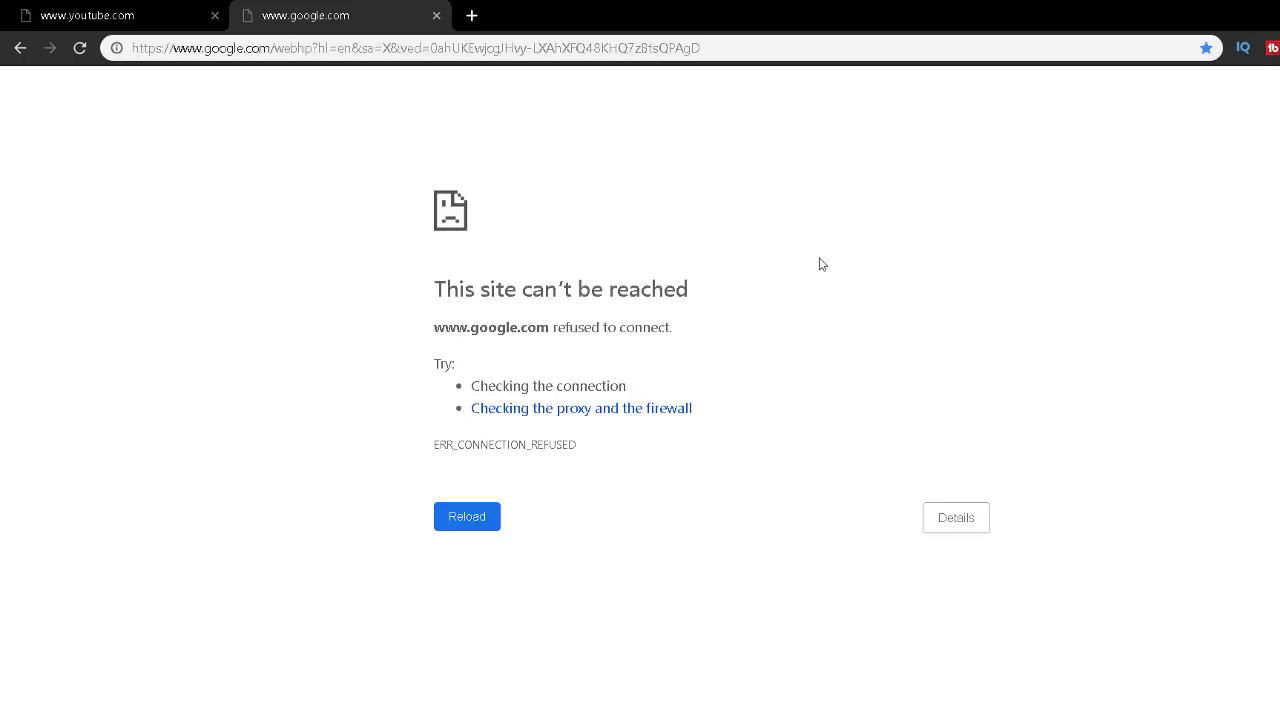
{"action": "left_click", "coordinate": [473, 16]}
{"action": "left_click", "coordinate": [389, 84]}
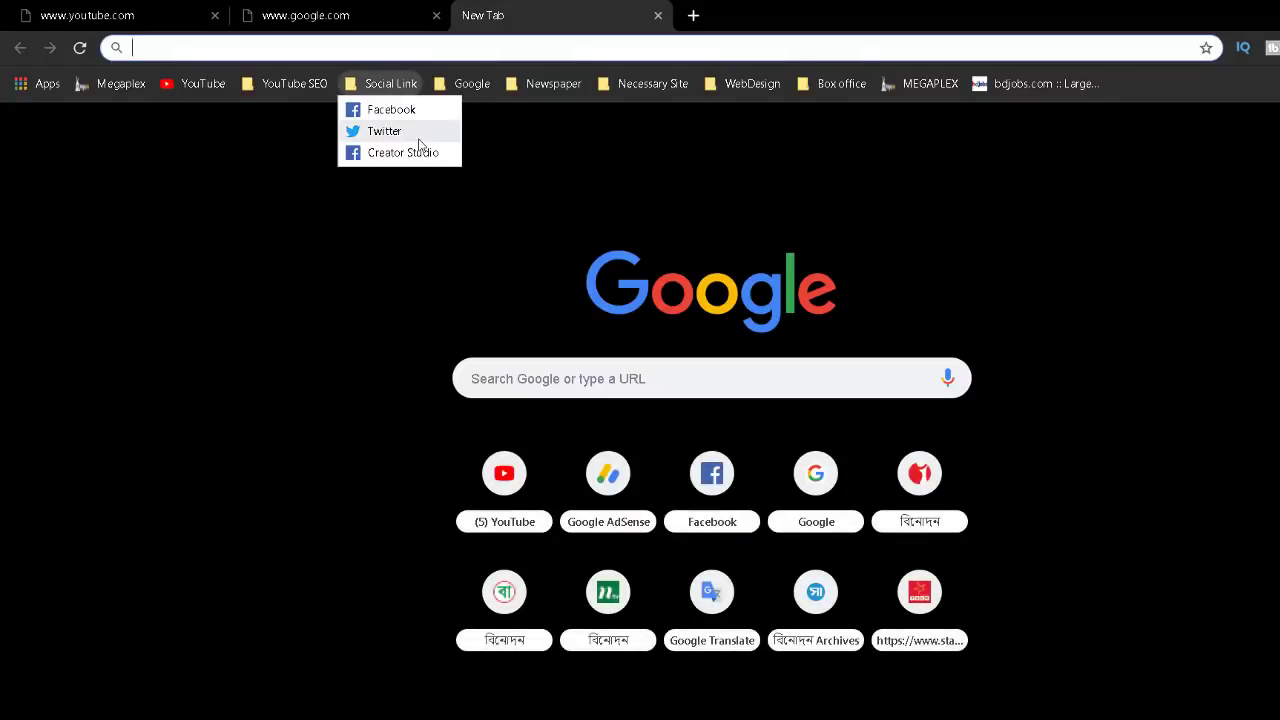
{"action": "left_click", "coordinate": [391, 110]}
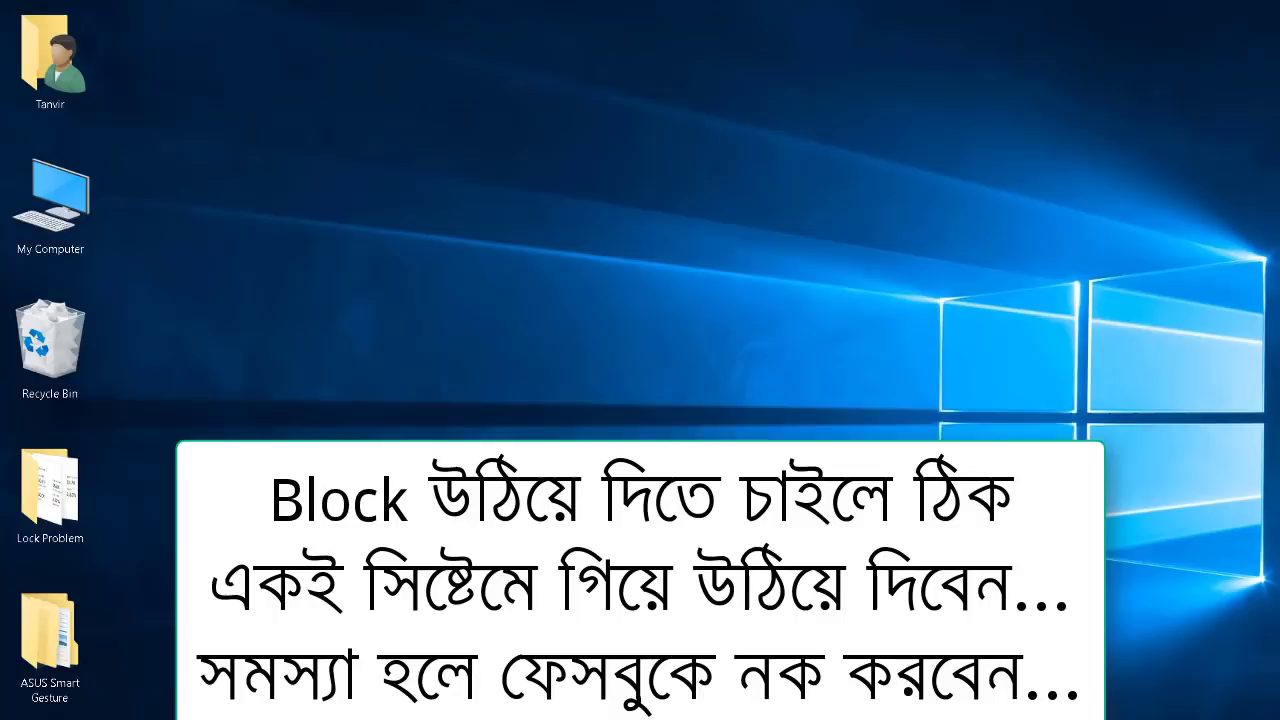
{"action": "right_click", "coordinate": [680, 246]}
{"action": "left_click", "coordinate": [718, 320]}
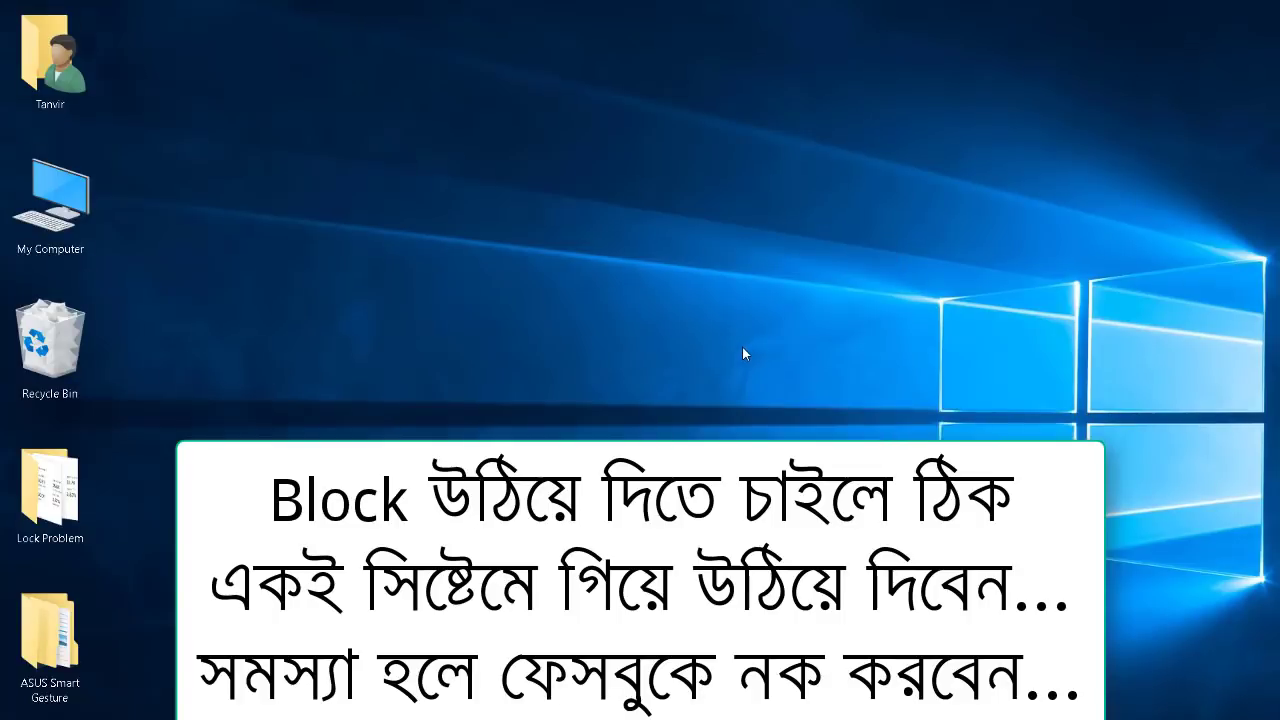